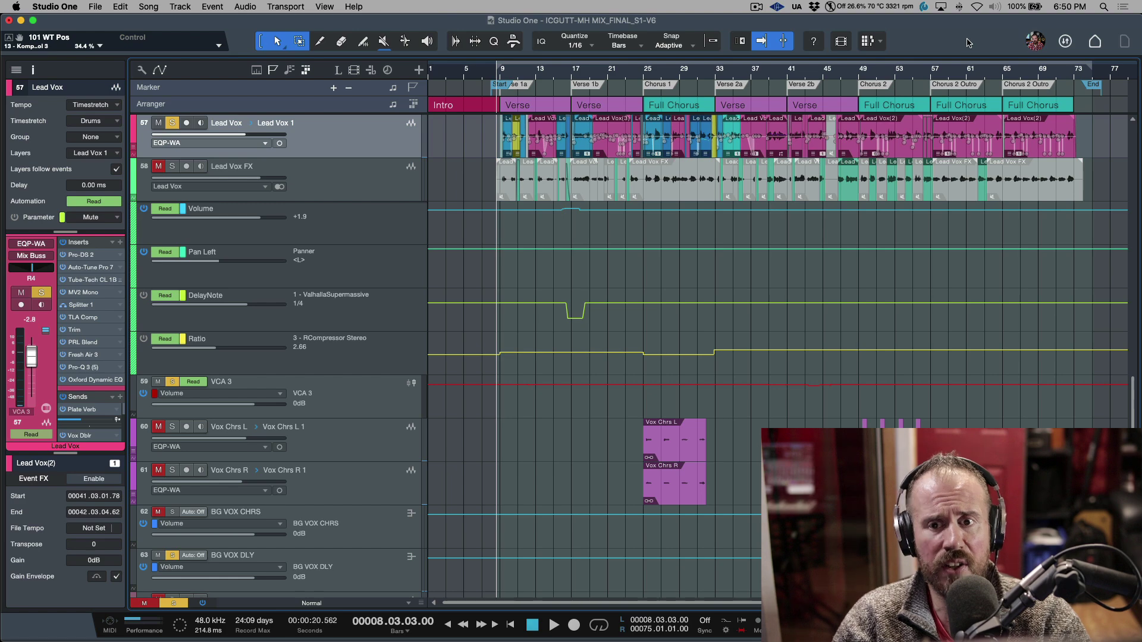
{"action": "scroll", "coordinate": [910, 351], "scroll_direction": "down", "scroll_amount": 10}
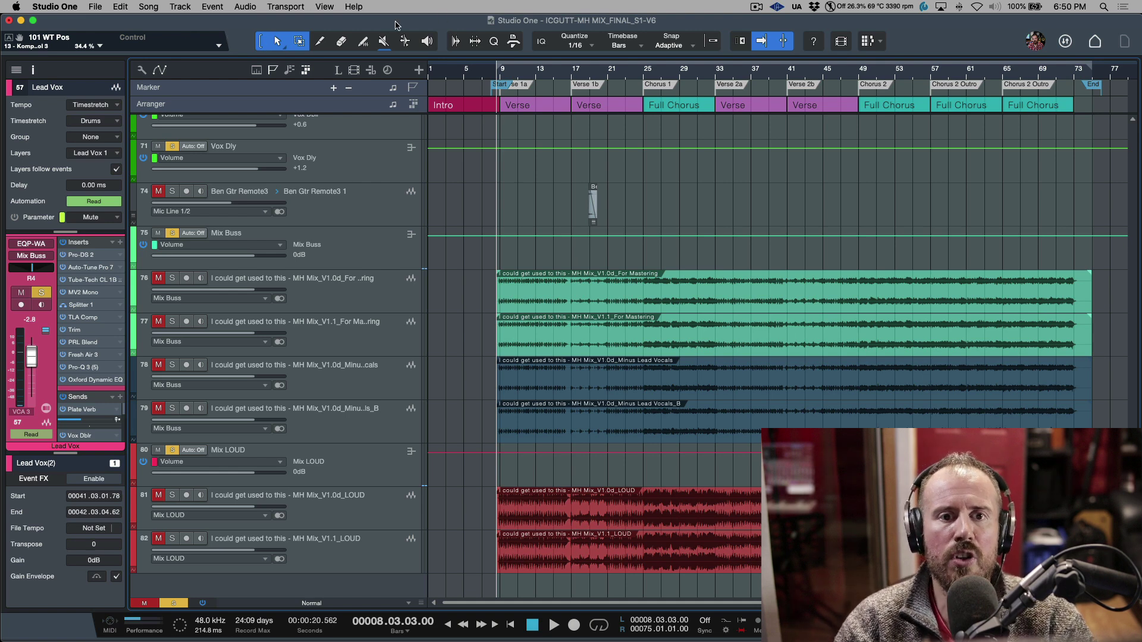
{"action": "left_click", "coordinate": [101, 10]}
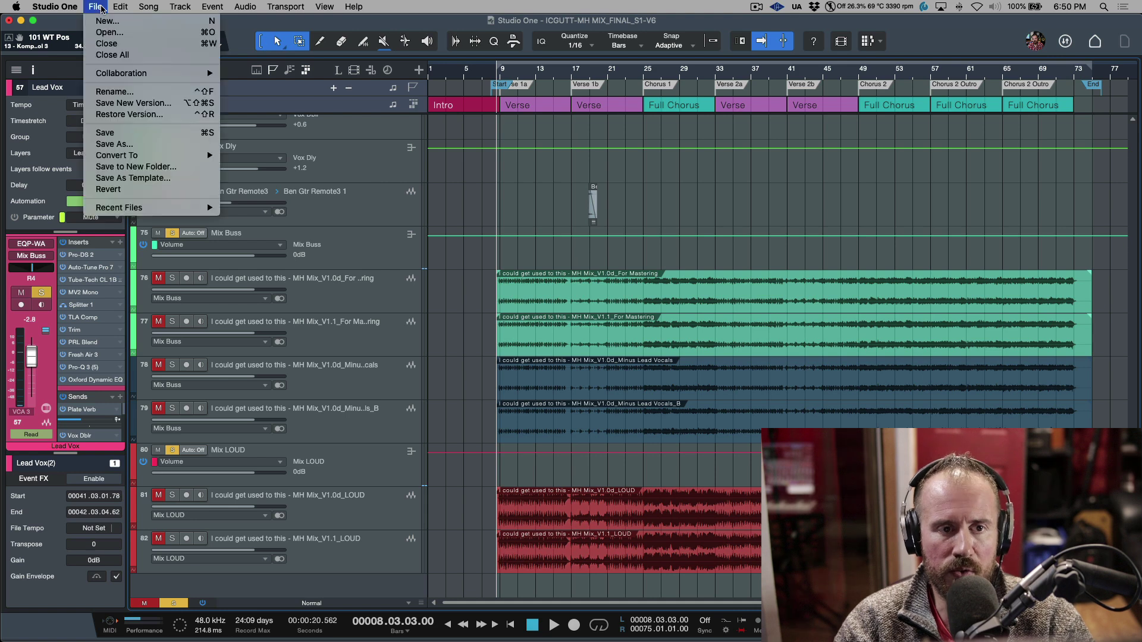
{"action": "left_click", "coordinate": [122, 144]}
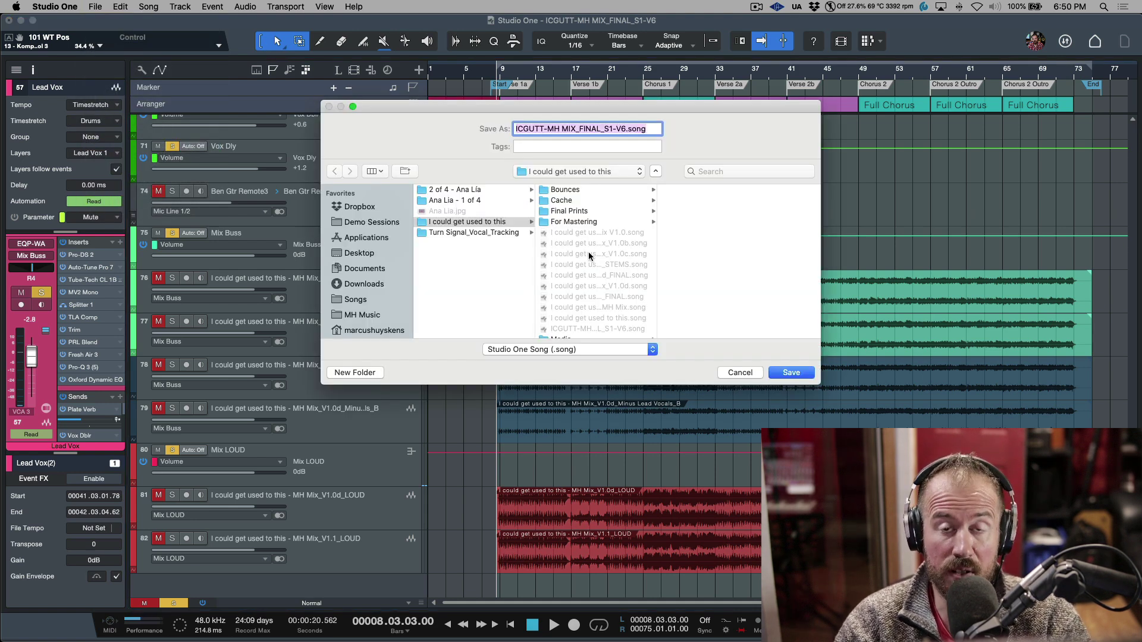
{"action": "scroll", "coordinate": [590, 256], "scroll_direction": "down", "scroll_amount": 2}
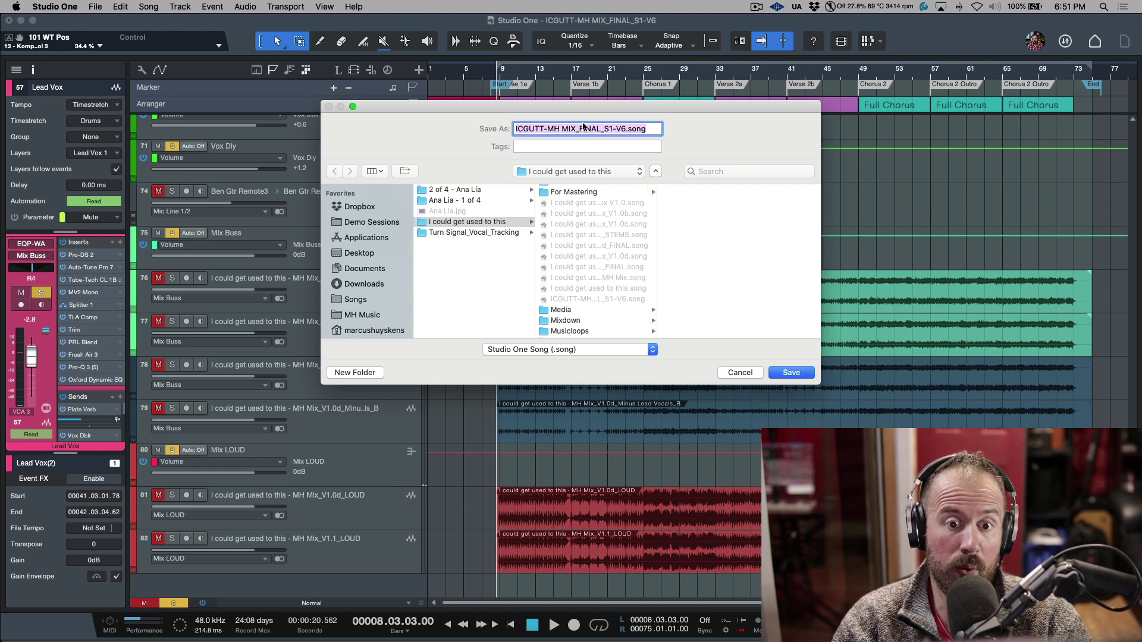
{"action": "left_click", "coordinate": [740, 373]}
Save the song to a new folder as ICGUTT-MH MIX_FINAL_S1-V6.song inside the parent E.P. folder
{"action": "left_click", "coordinate": [98, 7]}
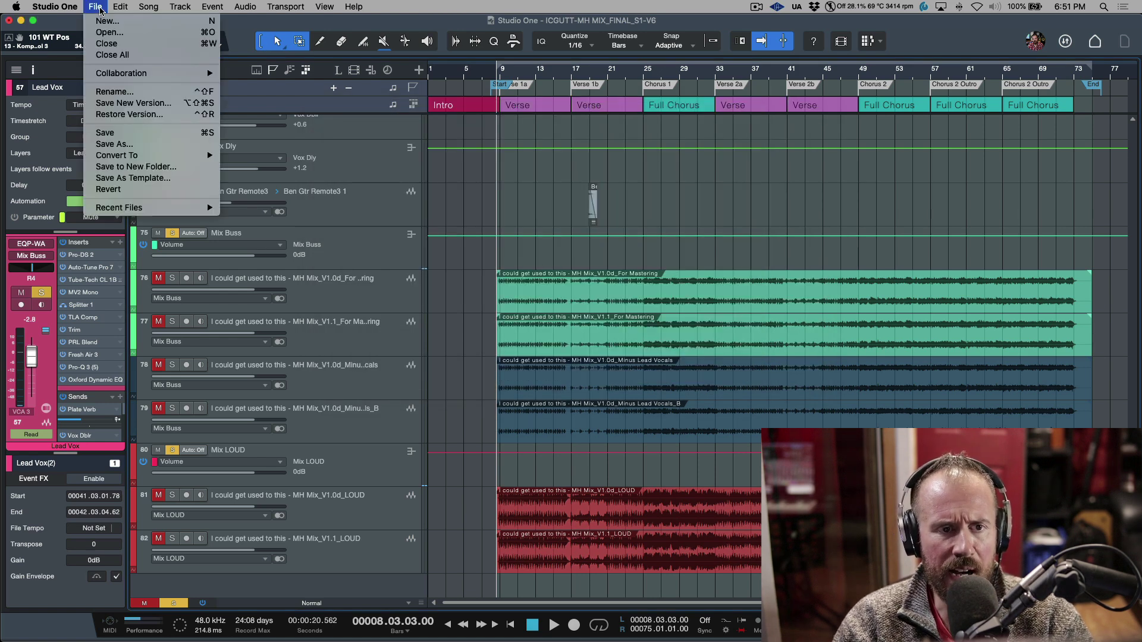
{"action": "left_click", "coordinate": [125, 167]}
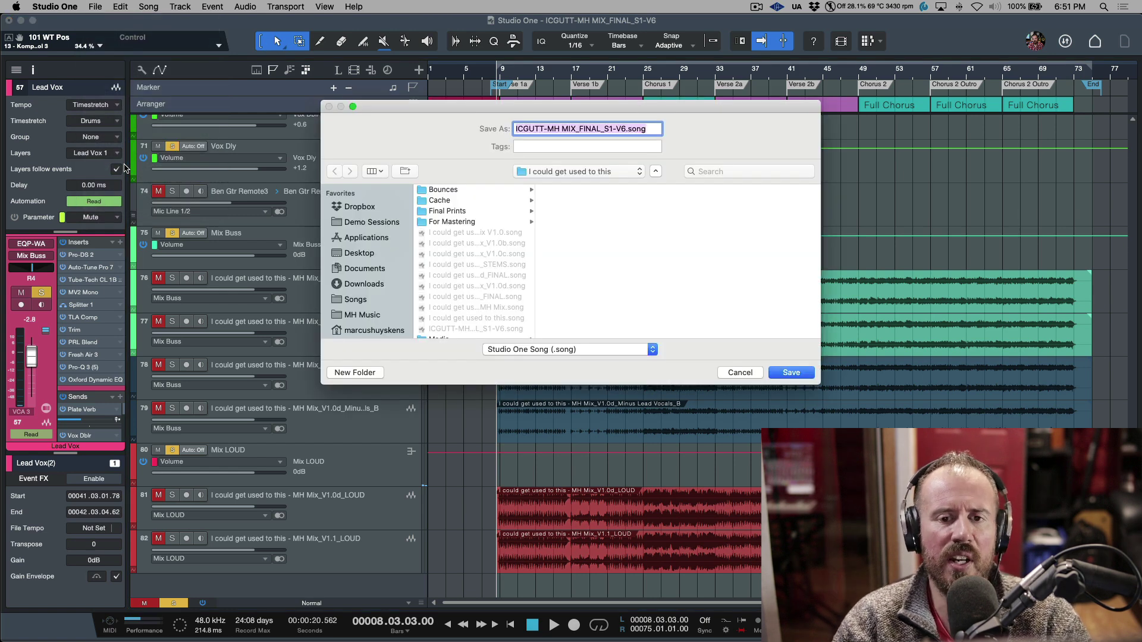
{"action": "left_click", "coordinate": [558, 171]}
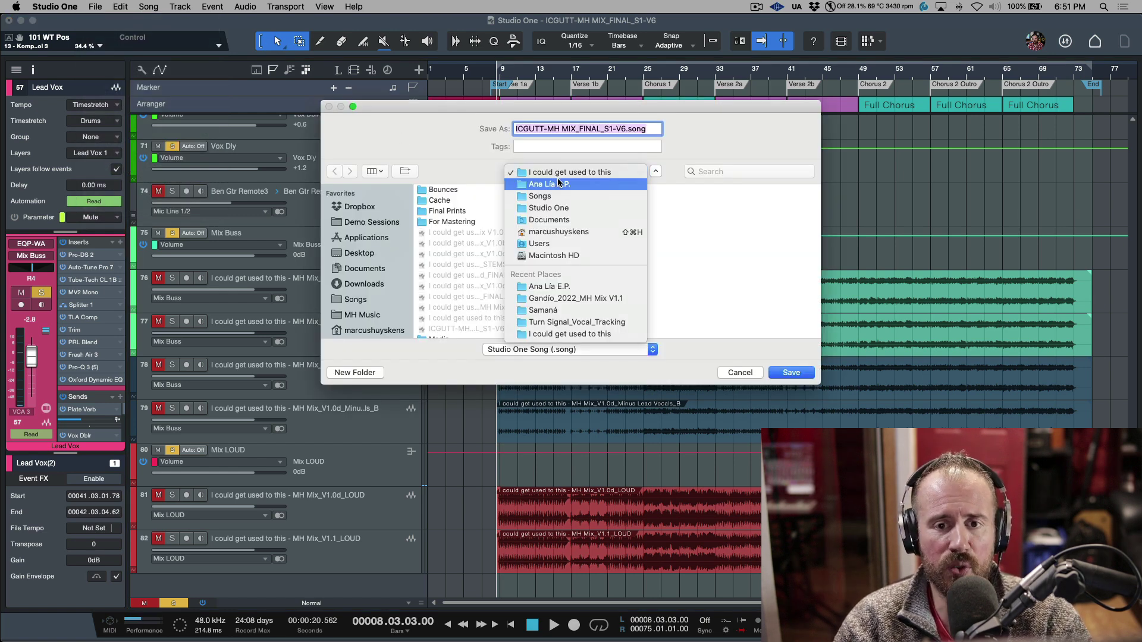
{"action": "left_click", "coordinate": [561, 183]}
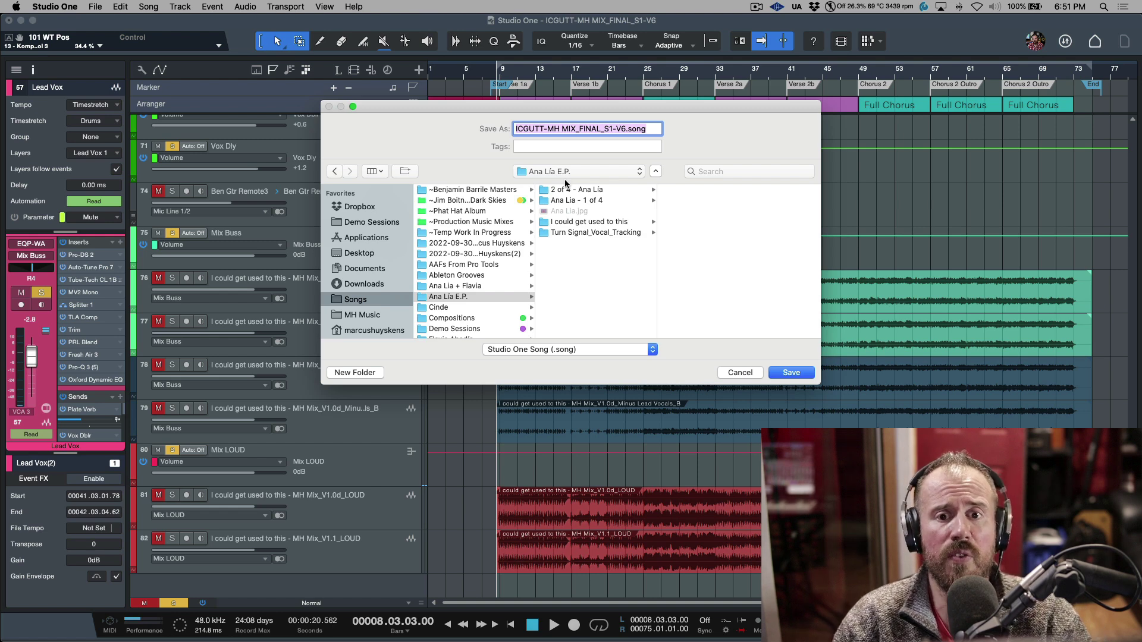
{"action": "left_click", "coordinate": [493, 296]}
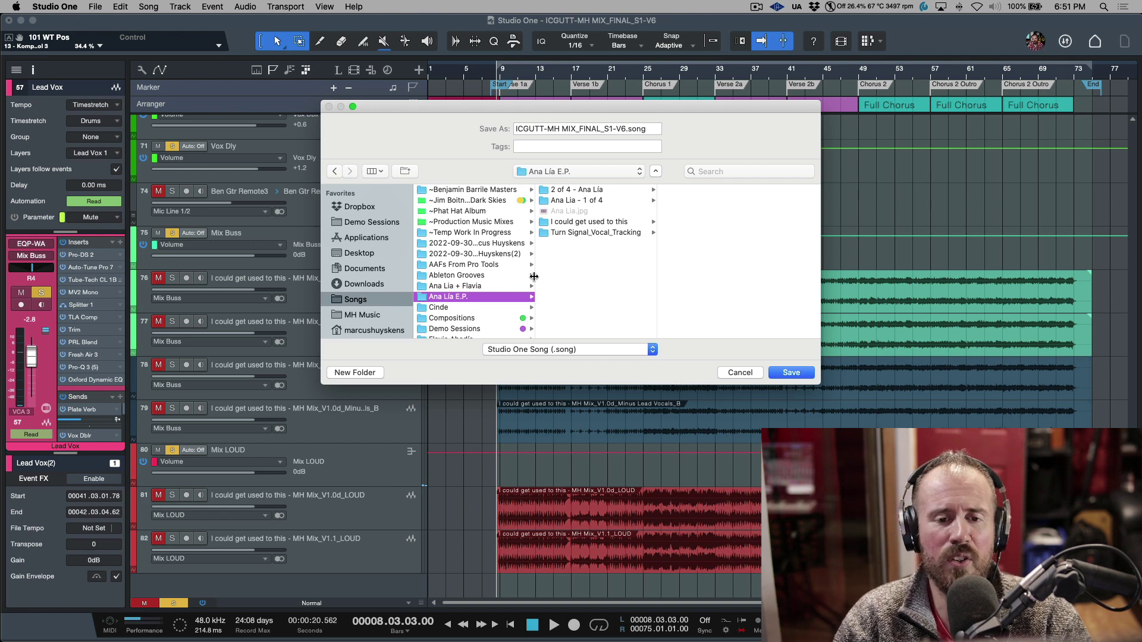
{"action": "left_click", "coordinate": [793, 374]}
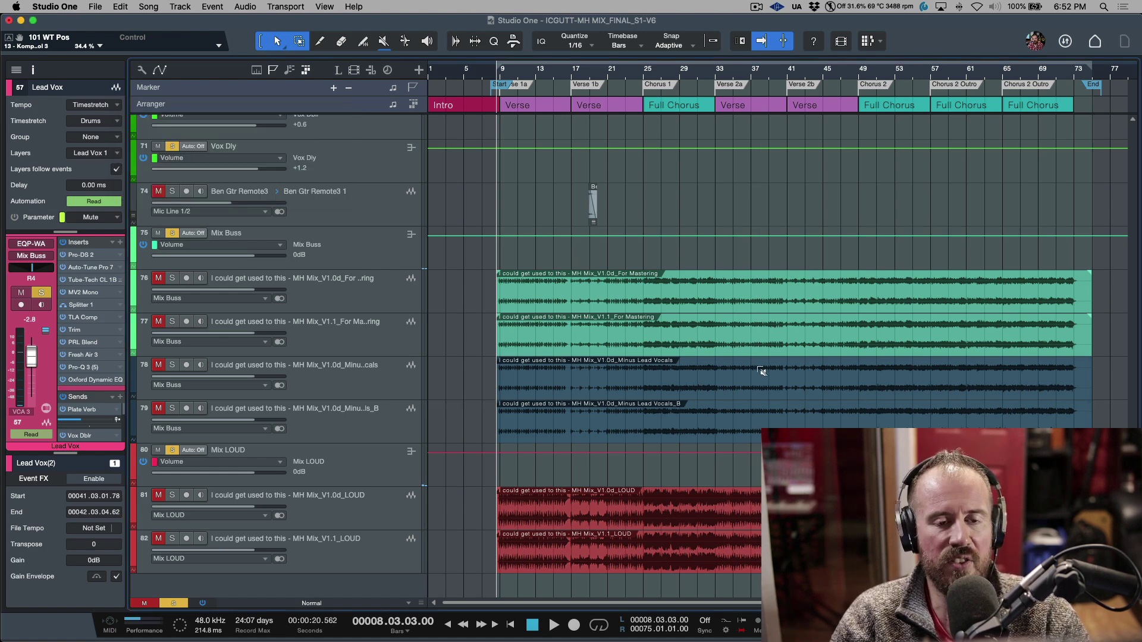
Switch to Finder and examine the contents of the new ICGUTT-MH MIX_FINAL_S1-V6 folder, including its Media and Cache subfolders
{"action": "key", "text": "super+Tab"}
{"action": "key", "text": "super+Tab"}
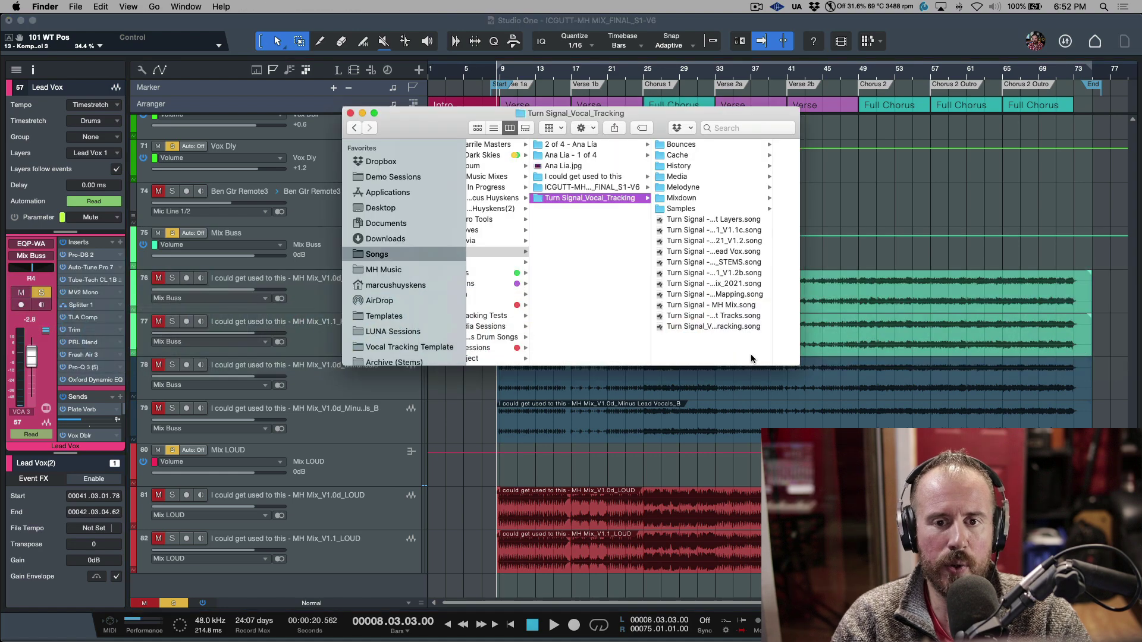
{"action": "left_click", "coordinate": [597, 189]}
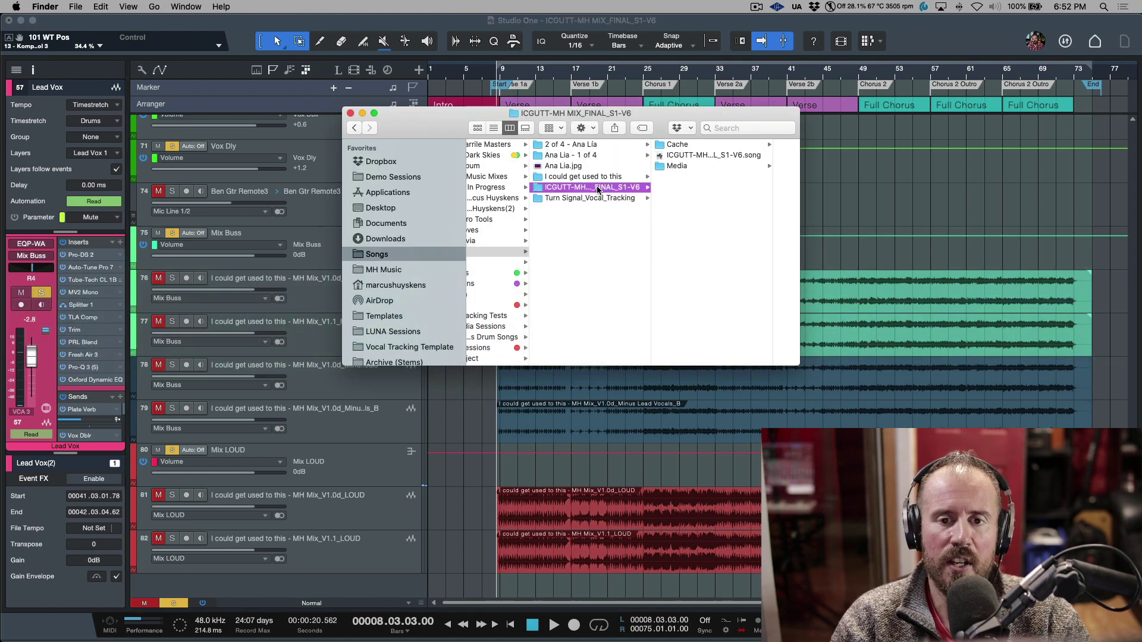
{"action": "left_click", "coordinate": [671, 156]}
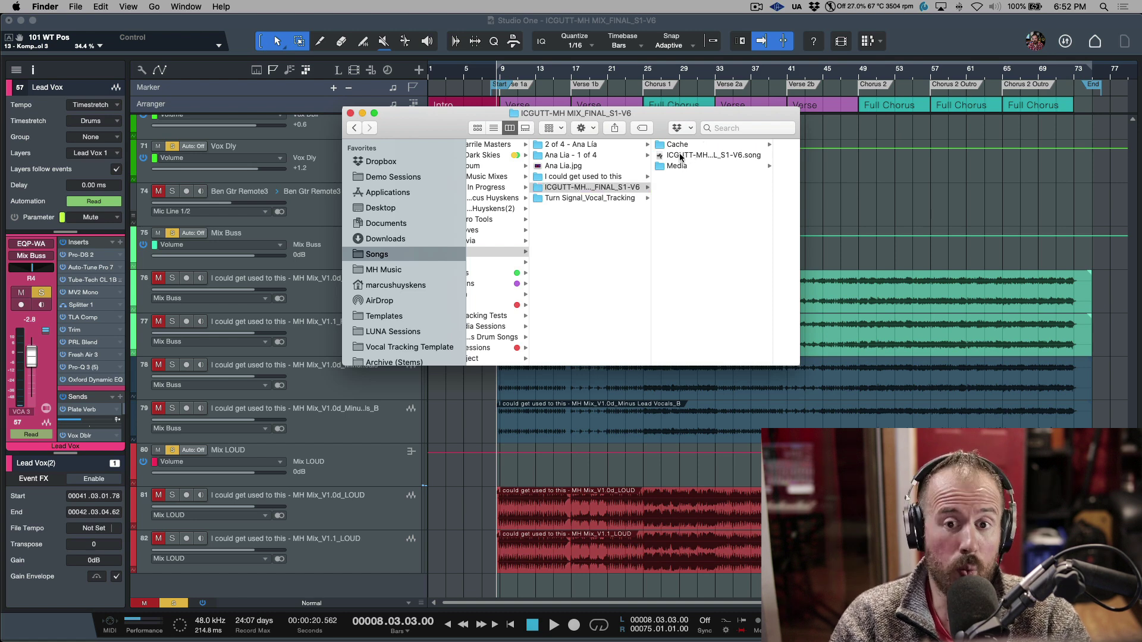
{"action": "left_click", "coordinate": [631, 167]}
{"action": "left_click", "coordinate": [623, 146]}
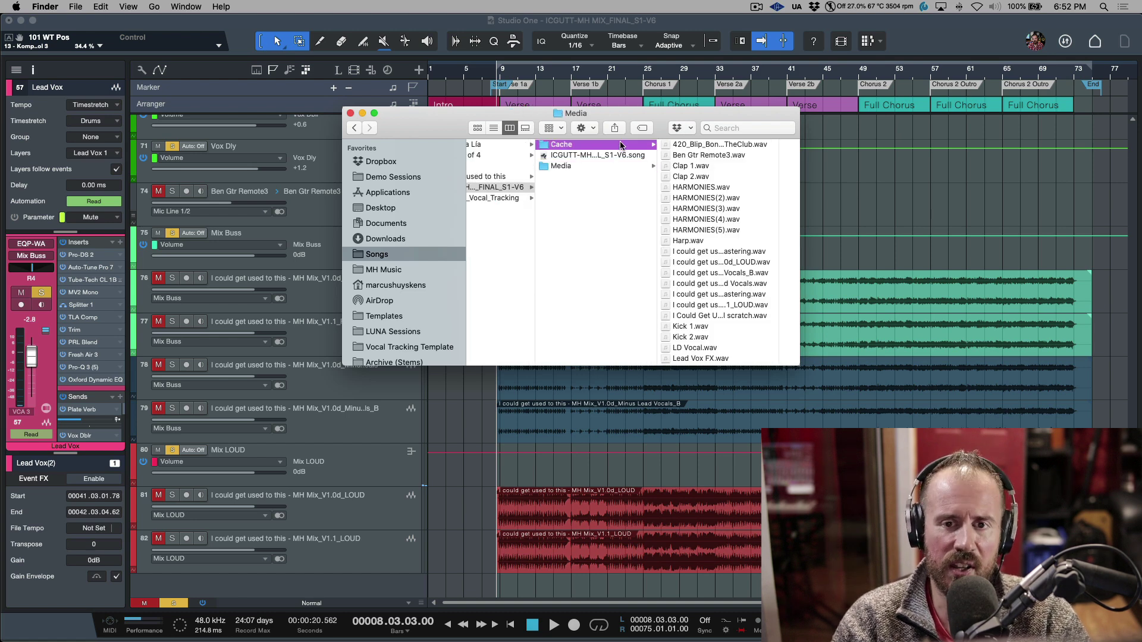
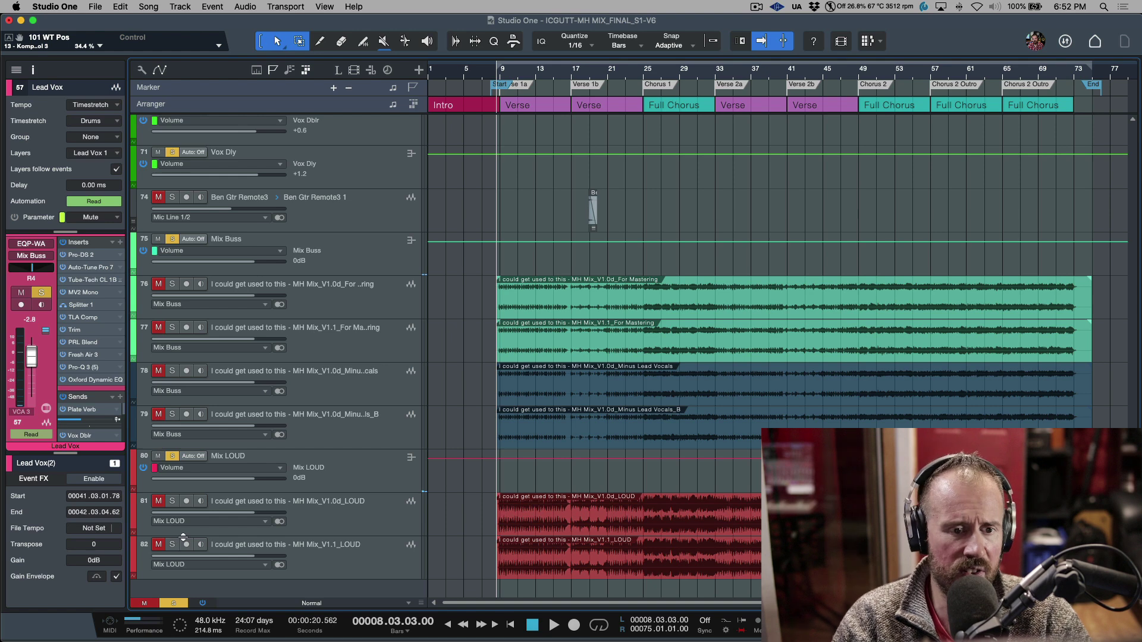
Solo the MH Mix_V1.1_LOUD track in Studio One, play it briefly and stop playback
{"action": "key", "text": "space"}
{"action": "left_click", "coordinate": [172, 546]}
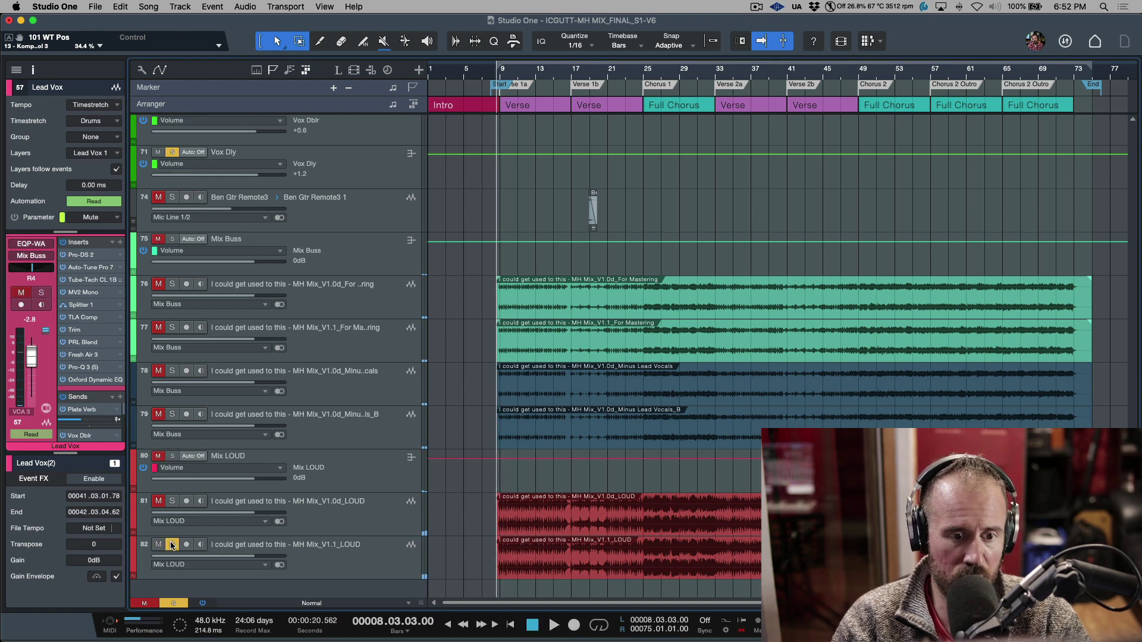
{"action": "key", "text": "space"}
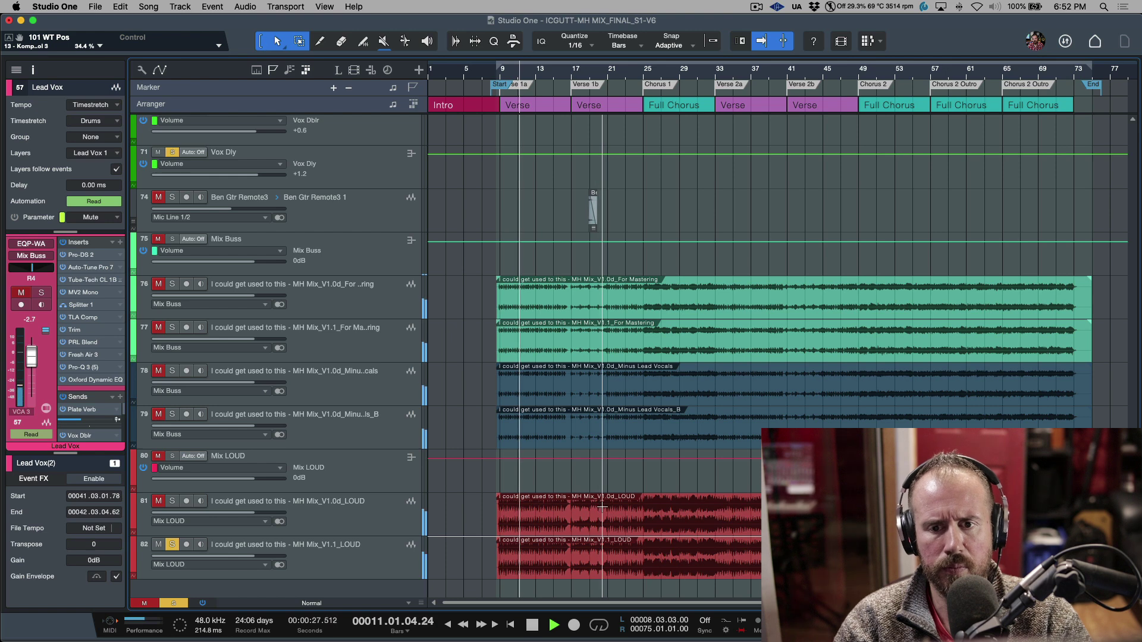
{"action": "key", "text": "space"}
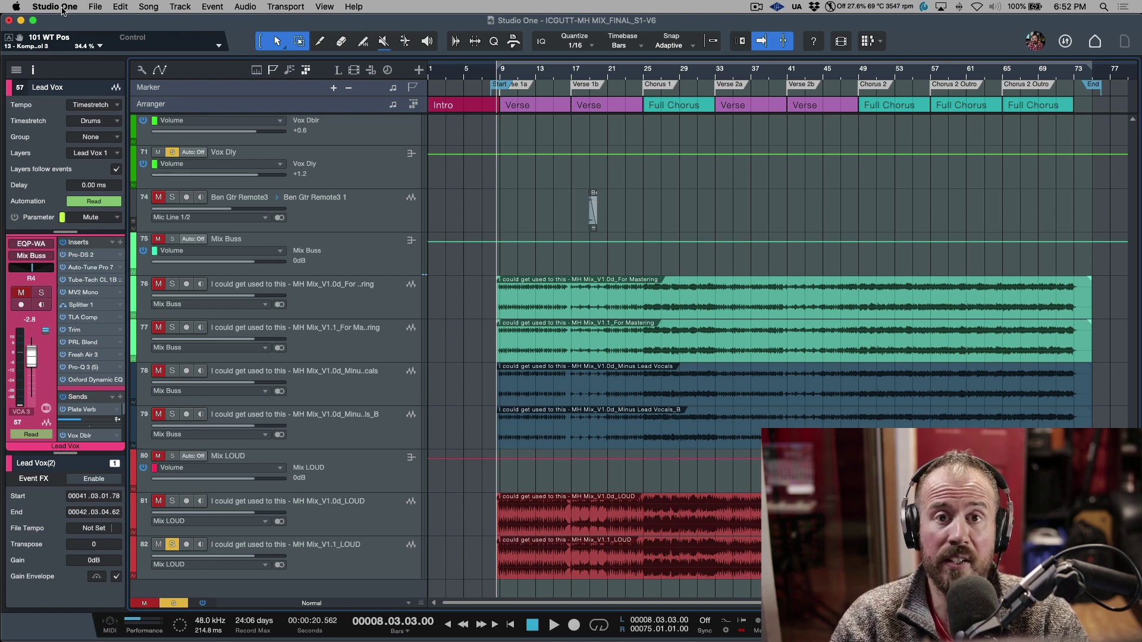
Set up sharing of the song to the collaboration workspace that holds the OLD STUFF and Turn Signal folders, using ICGUTT-MH MIX_FINAL_S1-V6 as the folder
{"action": "left_click", "coordinate": [95, 8]}
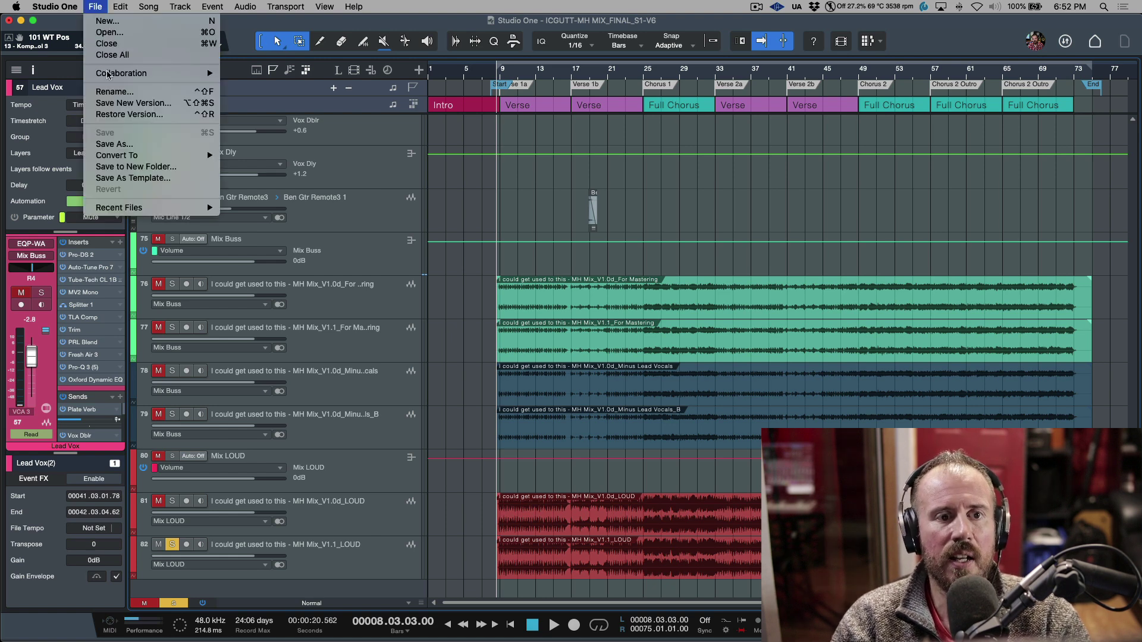
{"action": "mouse_move", "coordinate": [106, 72]}
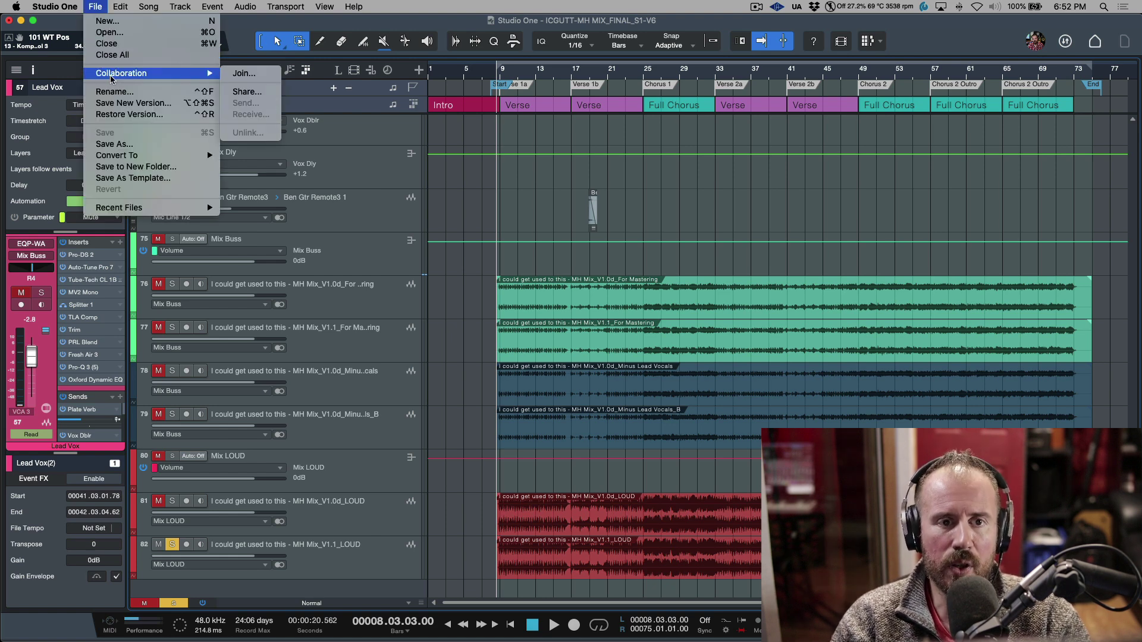
{"action": "left_click", "coordinate": [247, 92]}
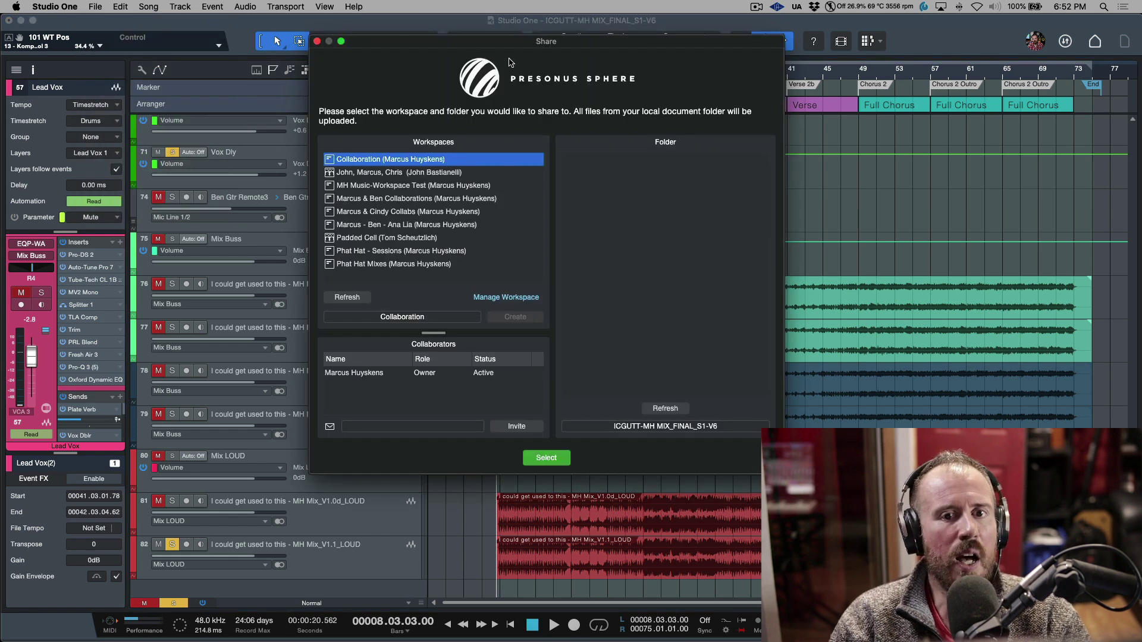
{"action": "left_click_drag", "start_coordinate": [511, 49], "coordinate": [531, 88]}
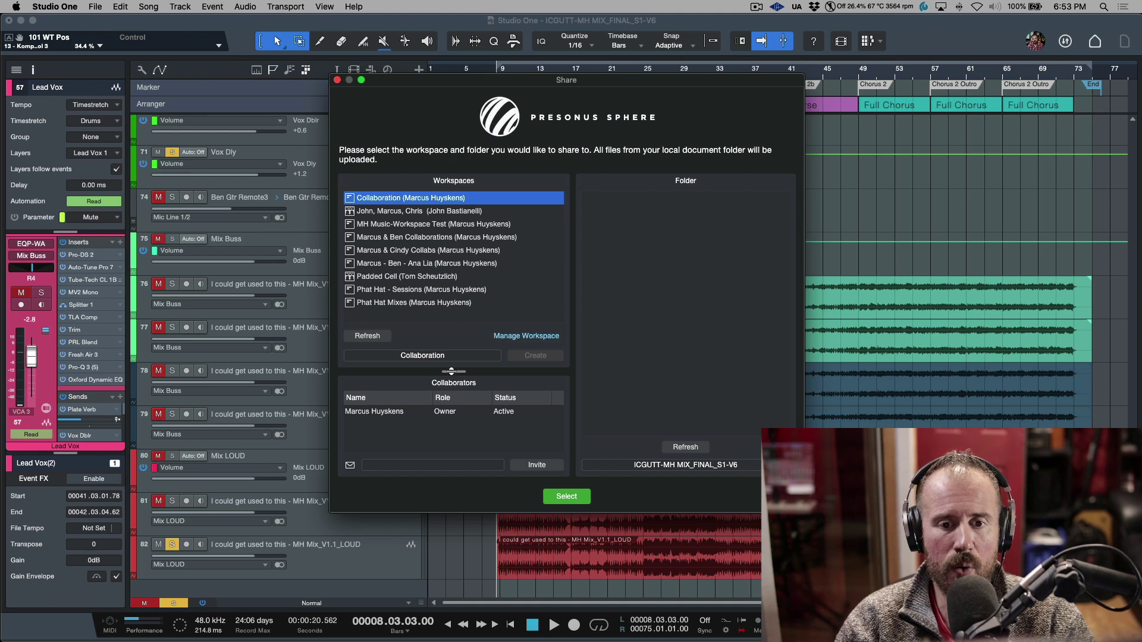
{"action": "left_click", "coordinate": [428, 238]}
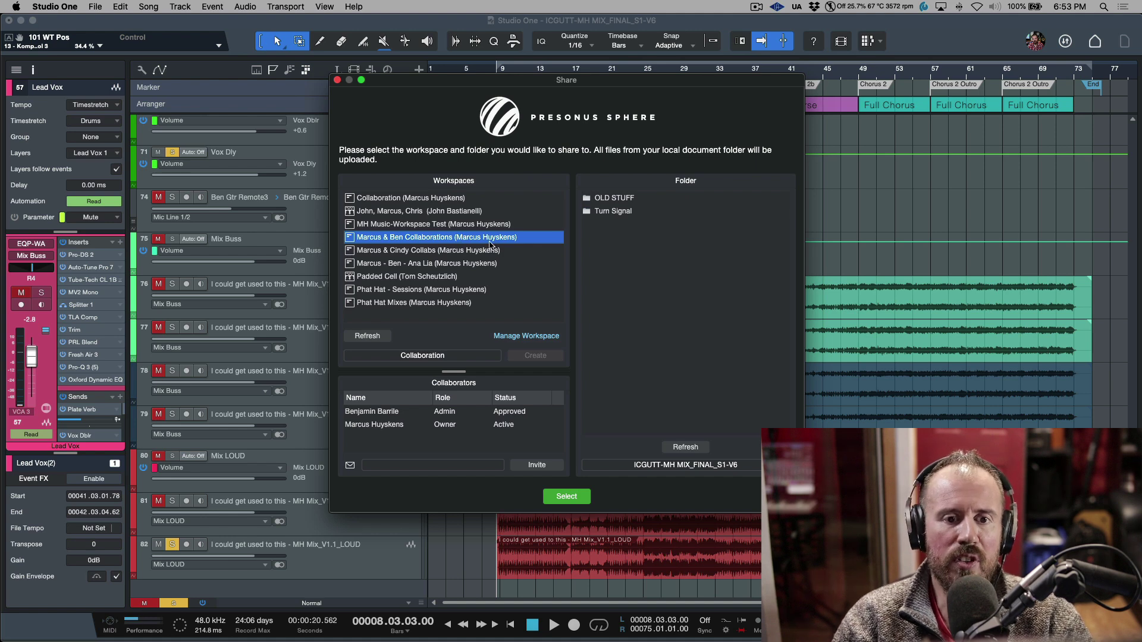
{"action": "left_click", "coordinate": [566, 497]}
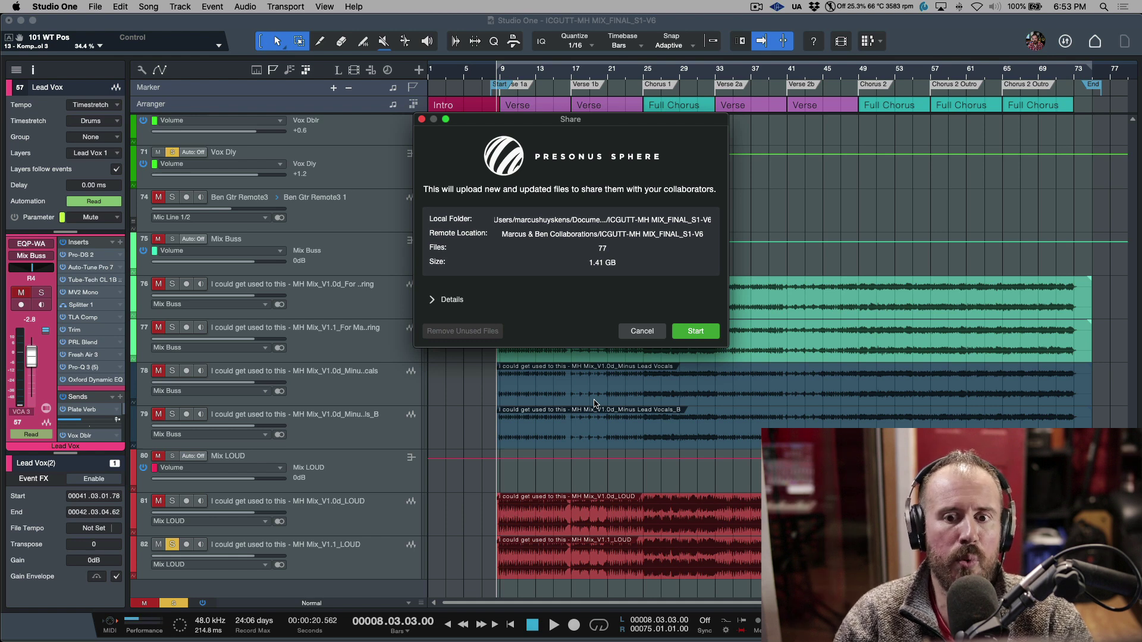
Check the share's local folder and remote location, and start uploading the song files to the workspace
{"action": "left_click_drag", "start_coordinate": [587, 122], "coordinate": [598, 132]}
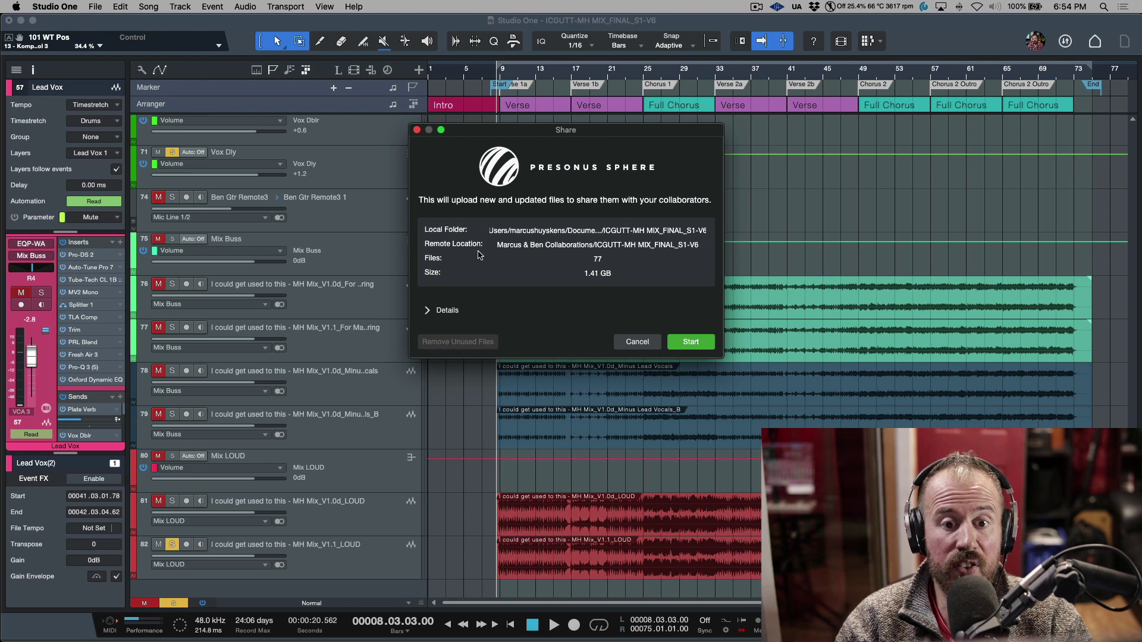
{"action": "left_click", "coordinate": [428, 313]}
{"action": "left_click", "coordinate": [429, 312]}
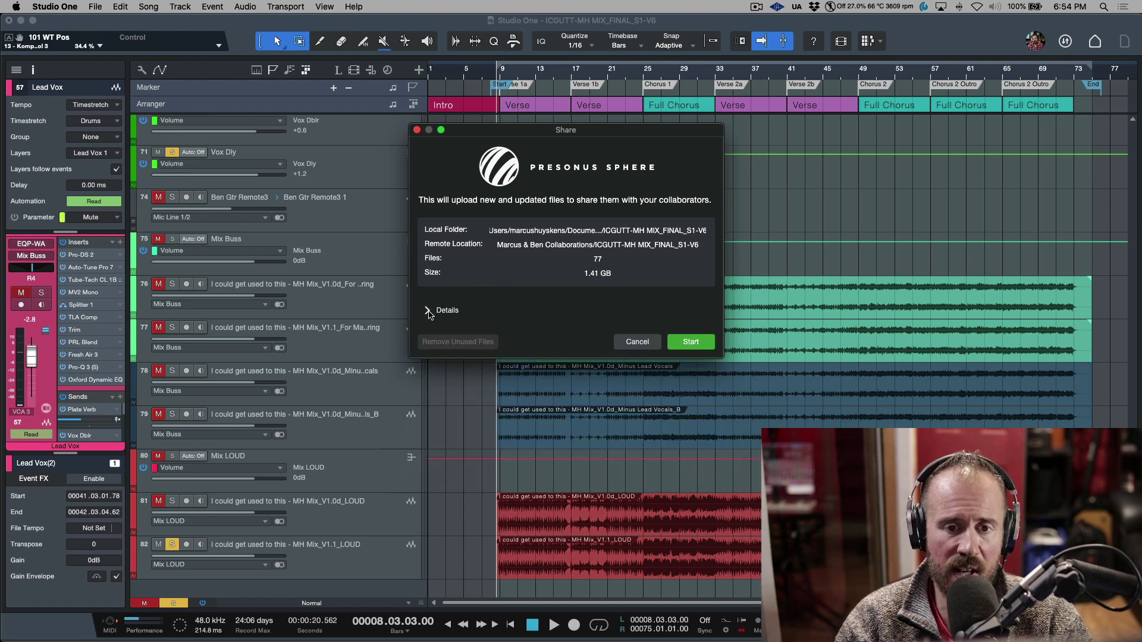
{"action": "left_click", "coordinate": [688, 342]}
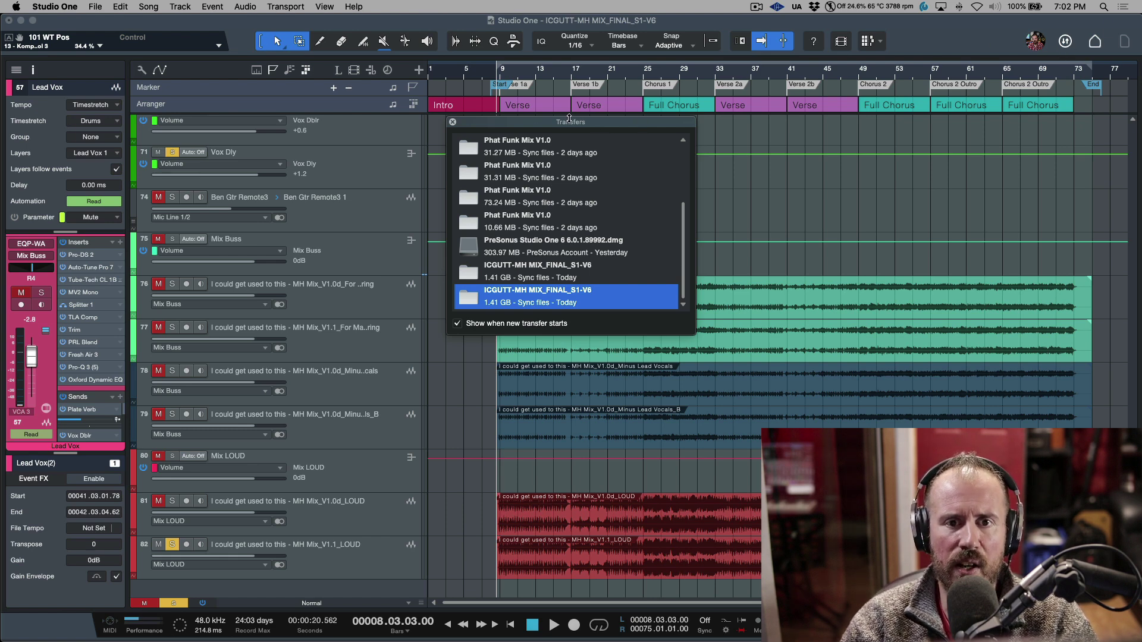
Review the transfer history and close the list of transfers
{"action": "left_click", "coordinate": [453, 122]}
{"action": "left_click", "coordinate": [1065, 41]}
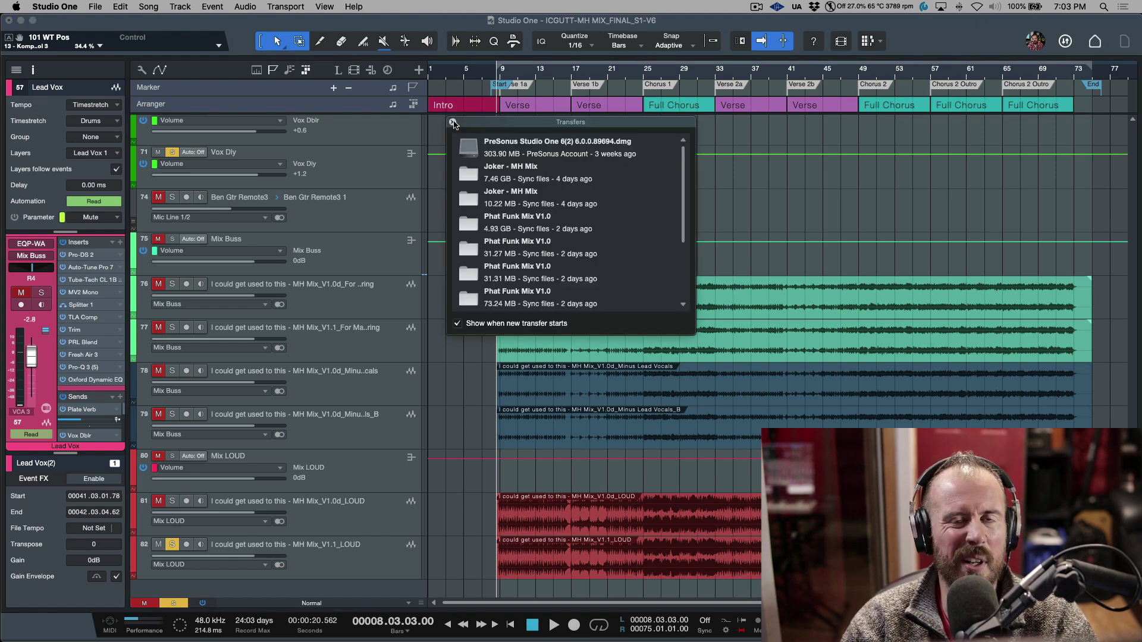
{"action": "left_click", "coordinate": [453, 122]}
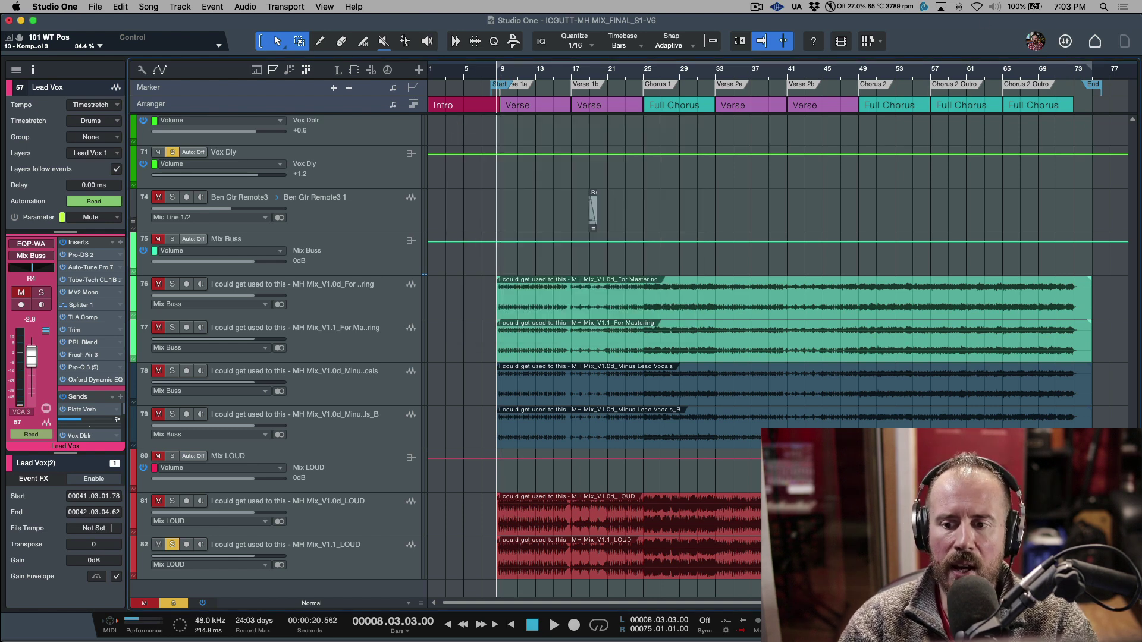
Browse the PreSonus Sphere workspaces in the cloud, expand the shared collaboration workspace and refresh its contents
{"action": "key", "text": "F5"}
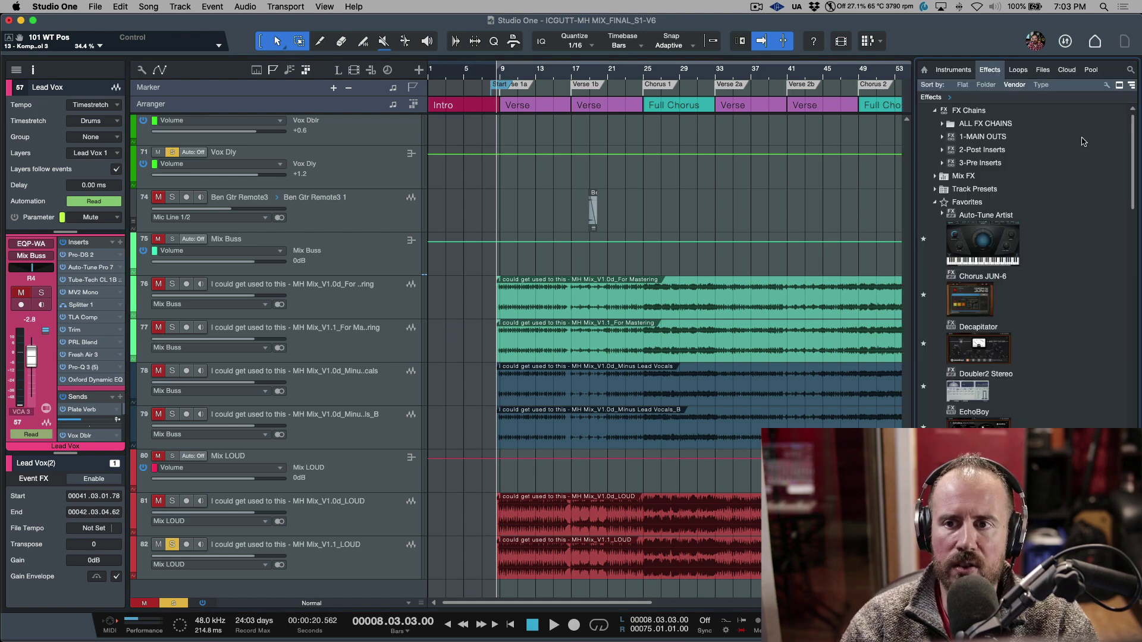
{"action": "left_click", "coordinate": [1071, 71]}
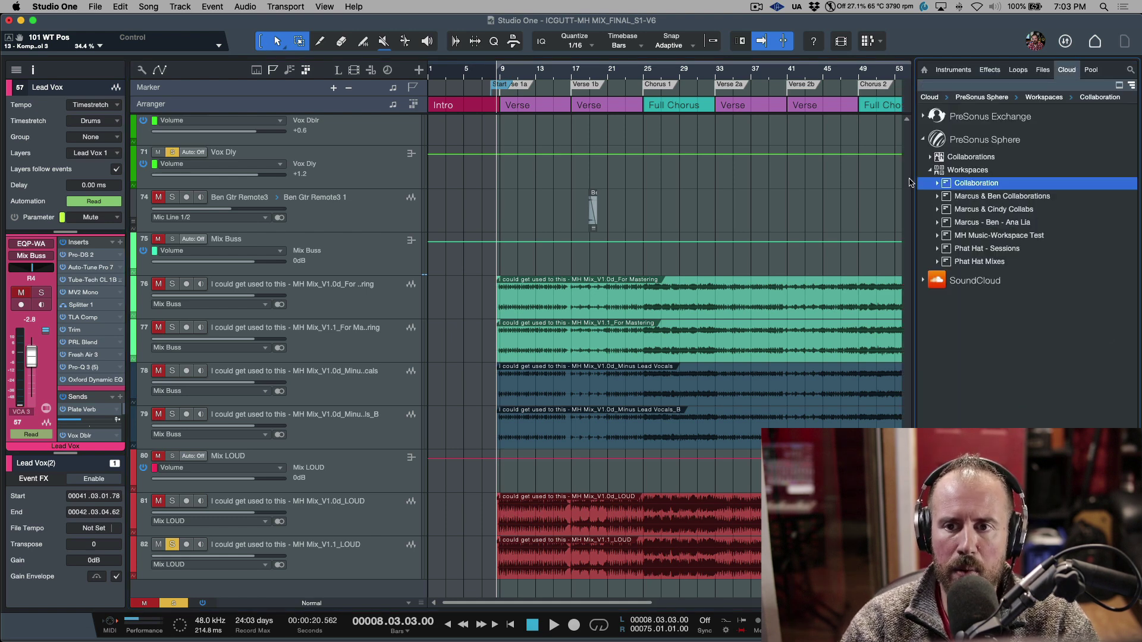
{"action": "left_click_drag", "start_coordinate": [915, 177], "coordinate": [937, 176]}
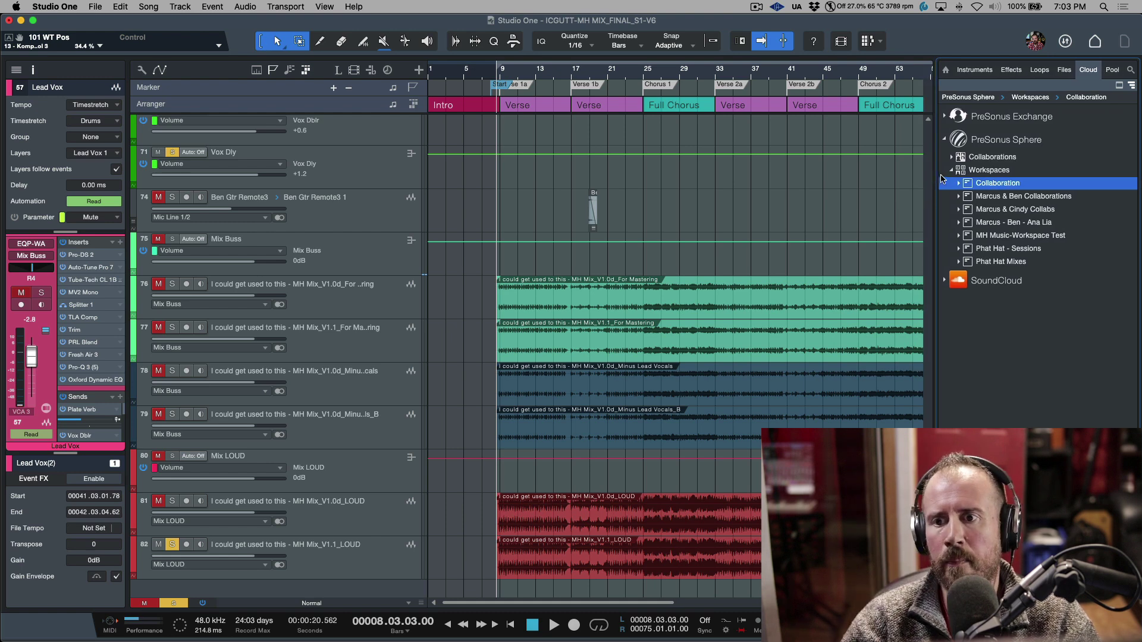
{"action": "double_click", "coordinate": [1005, 198]}
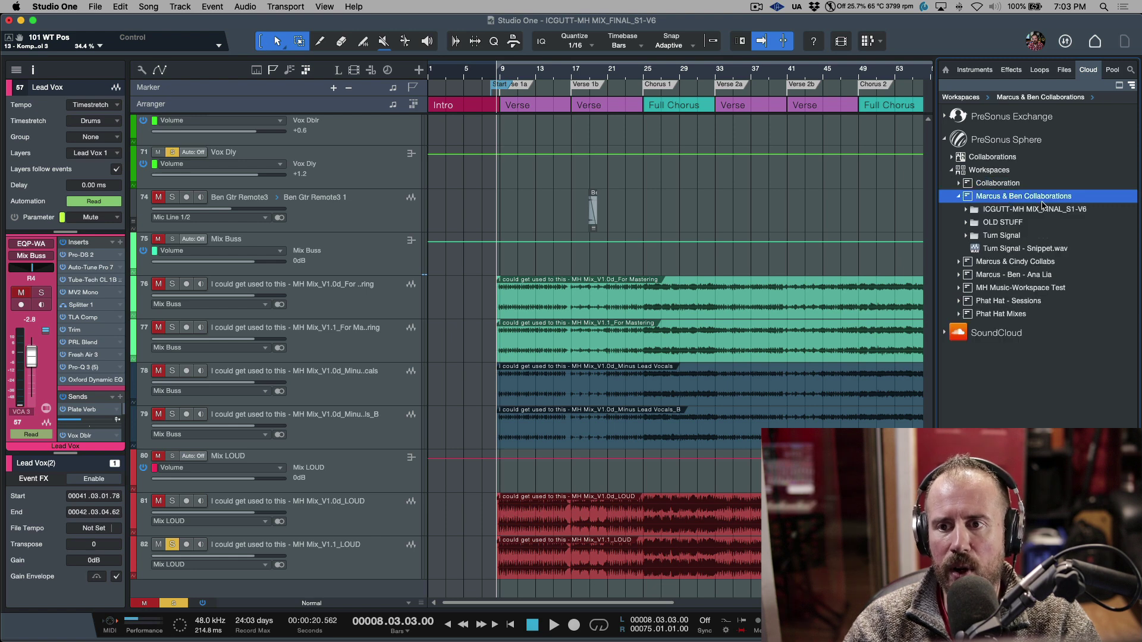
{"action": "double_click", "coordinate": [1035, 215]}
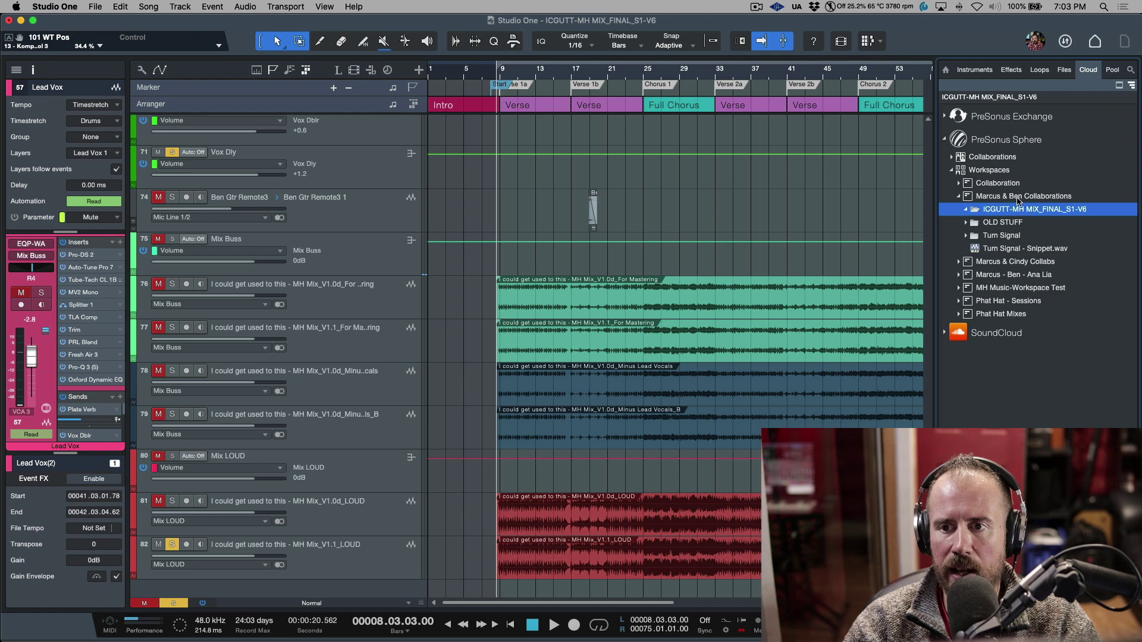
{"action": "double_click", "coordinate": [1021, 205]}
{"action": "right_click", "coordinate": [1021, 201]}
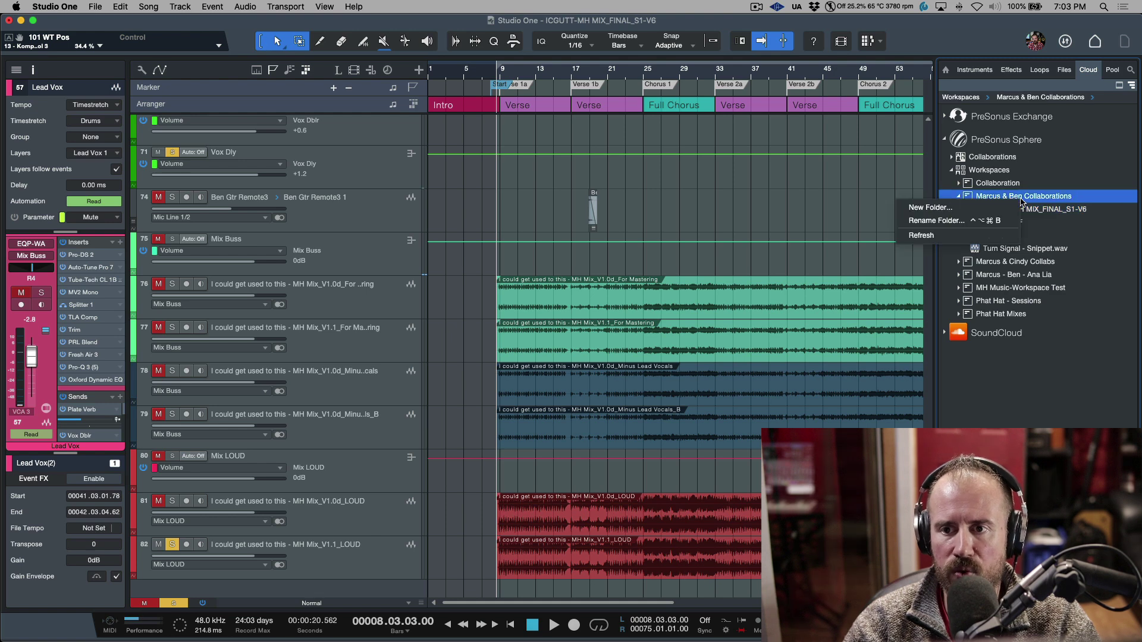
{"action": "left_click", "coordinate": [951, 235]}
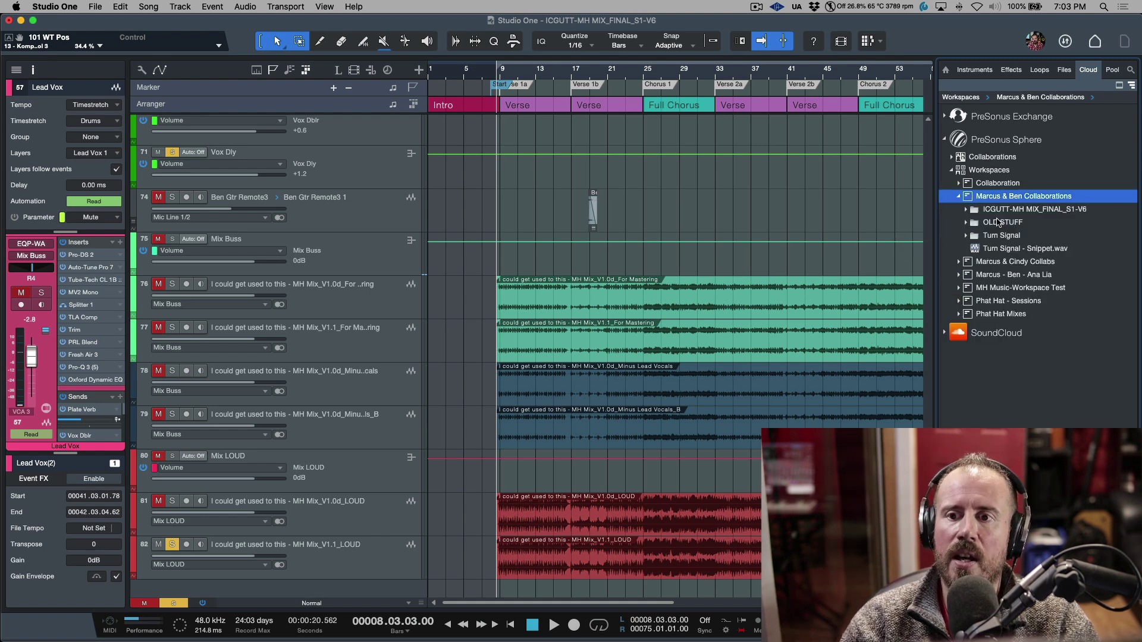
Check the contents of the uploaded ICGUTT-MH MIX_FINAL_S1-V6 folder and collapse the folder and its workspace
{"action": "left_click", "coordinate": [967, 211]}
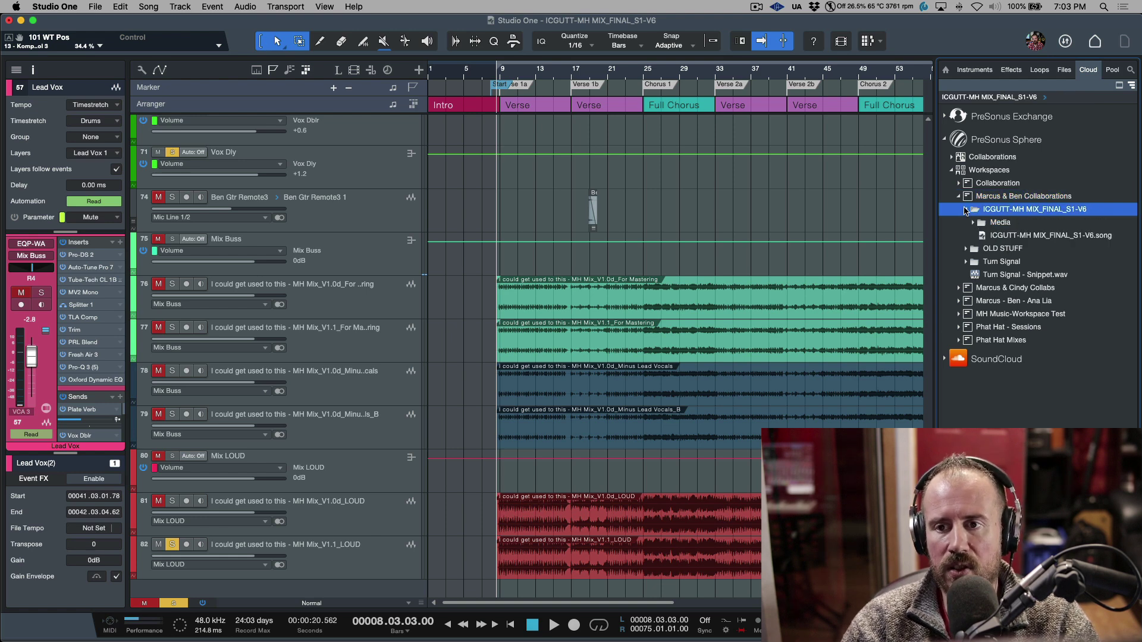
{"action": "left_click", "coordinate": [966, 209]}
{"action": "left_click", "coordinate": [960, 198]}
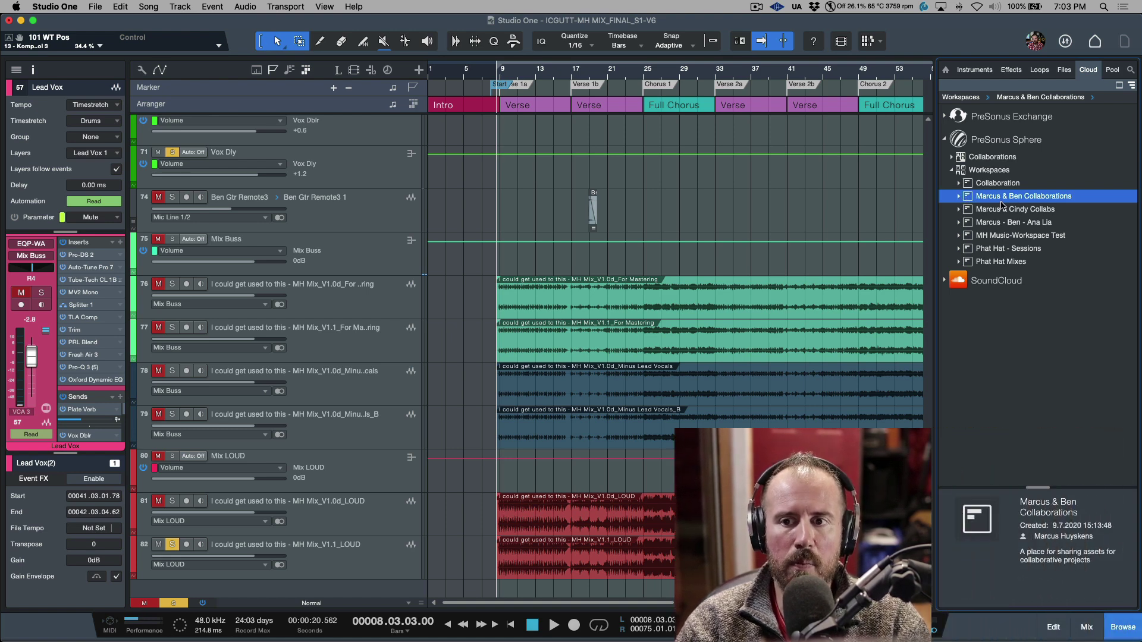
Check the uploaded ICGUTT-MH MIX_FINAL_S1-V6 folder in the workspace's files on the PreSonus Sphere website, then return to Studio One and hide the browser
{"action": "left_click", "coordinate": [980, 527]}
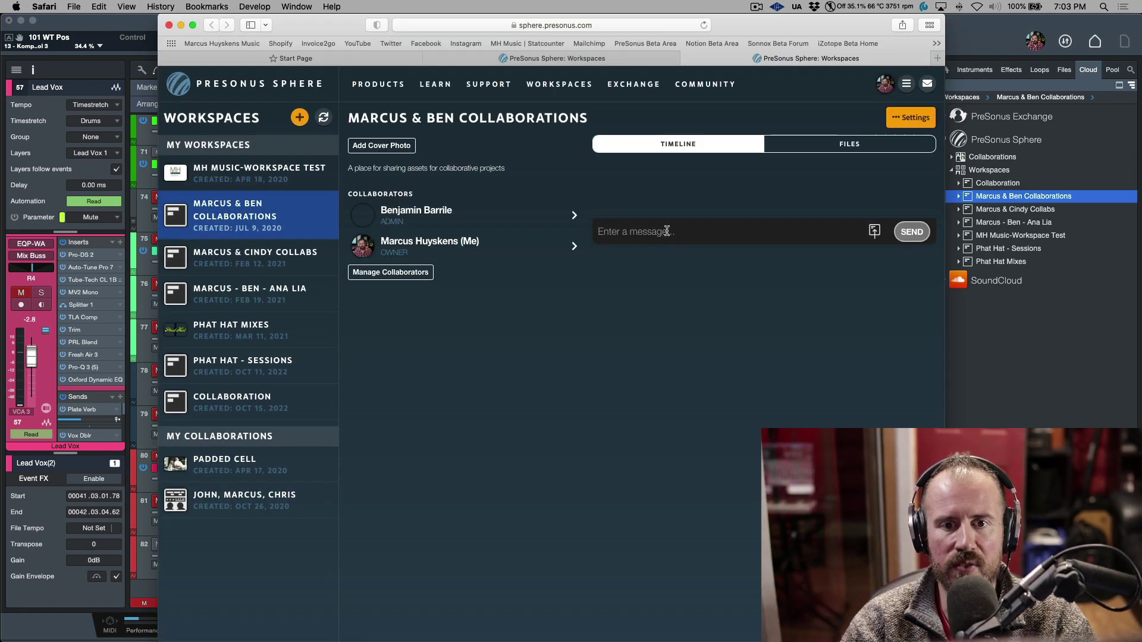
{"action": "left_click", "coordinate": [787, 144]}
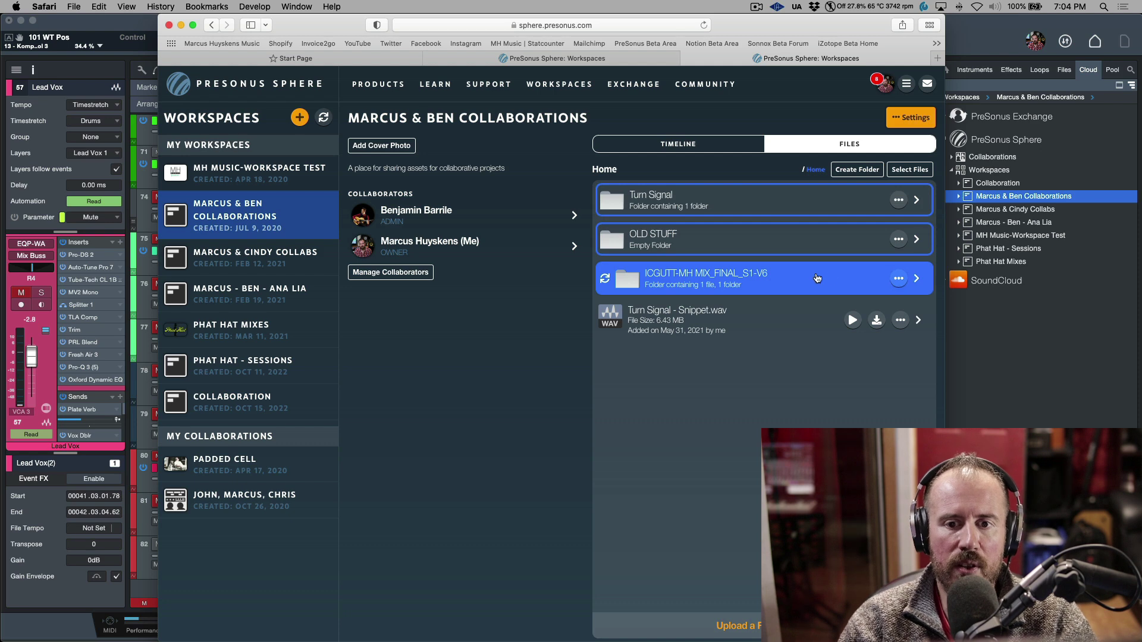
{"action": "left_click", "coordinate": [916, 278]}
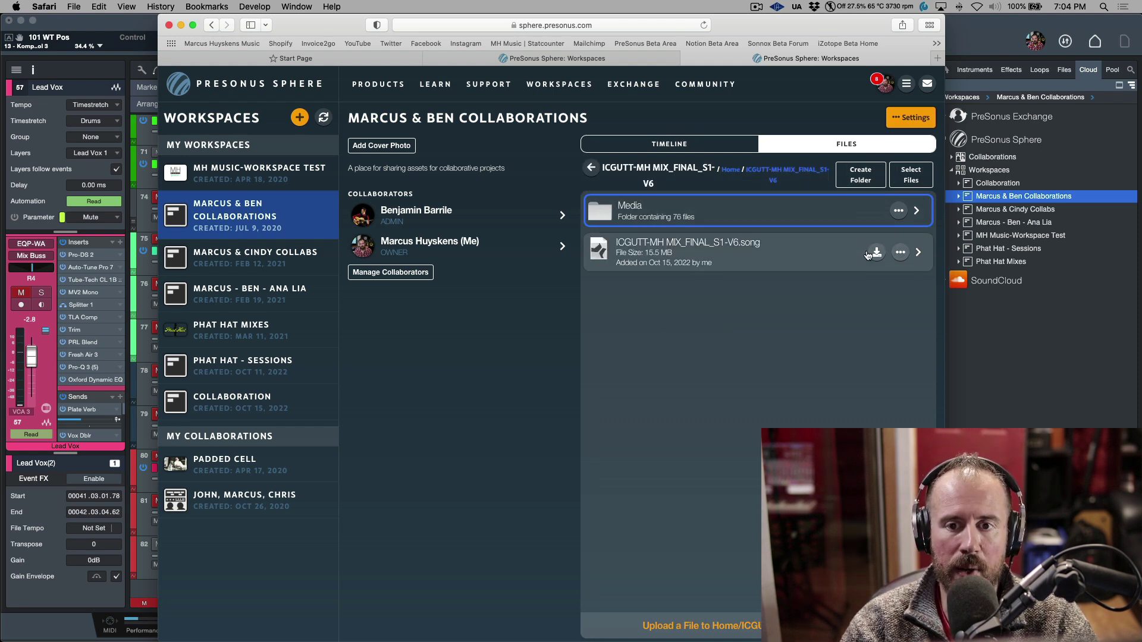
{"action": "left_click", "coordinate": [970, 37]}
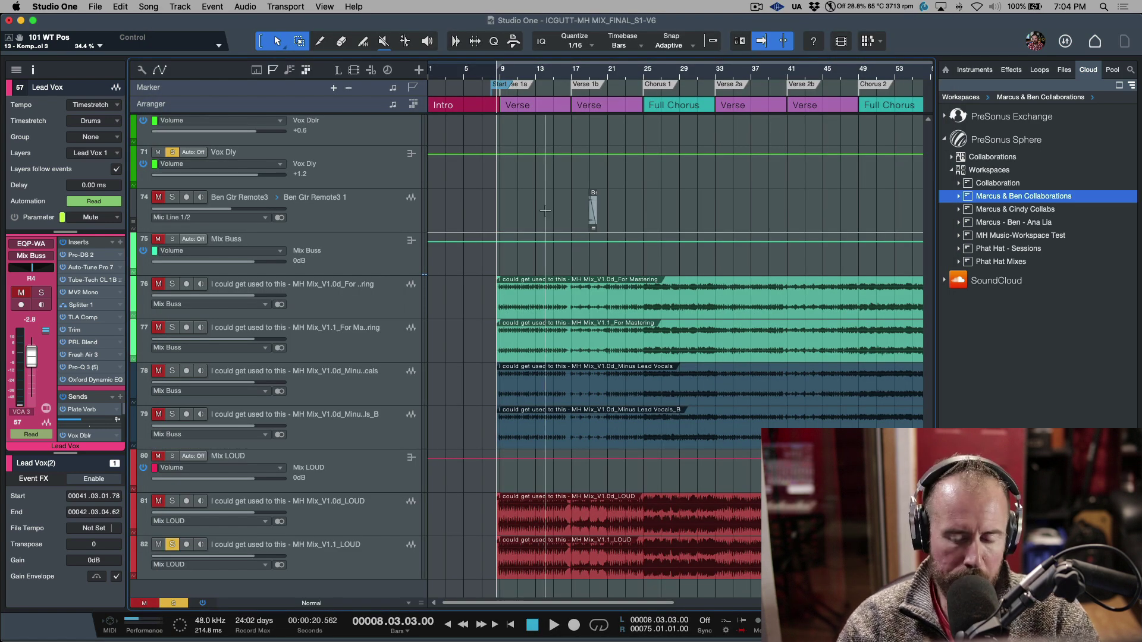
{"action": "key", "text": "F5"}
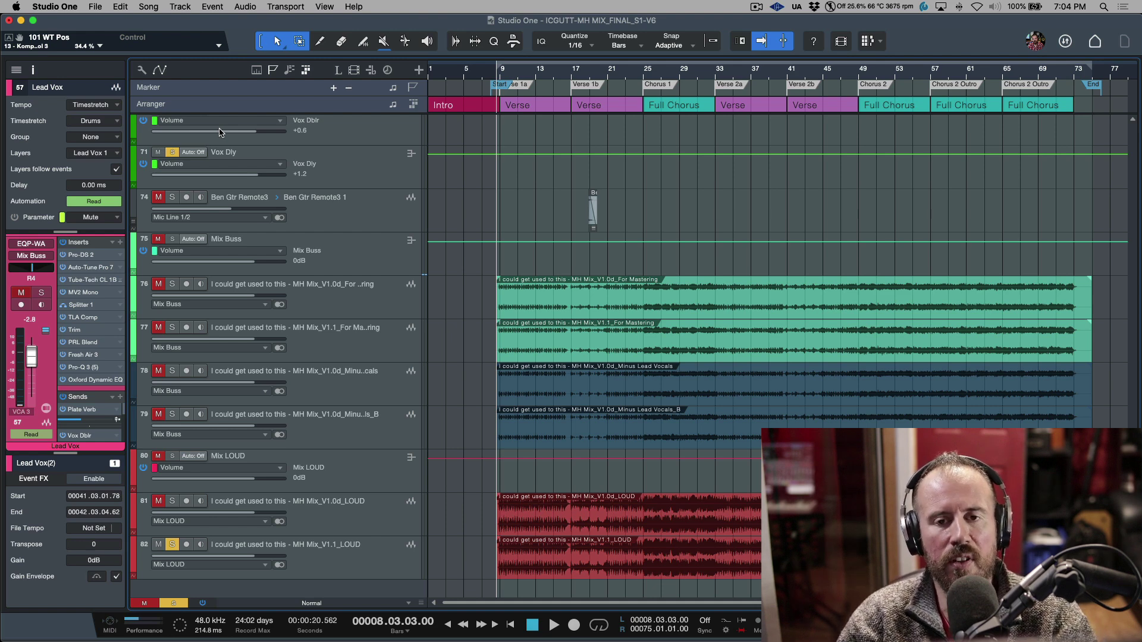
{"action": "left_click", "coordinate": [94, 12]}
{"action": "mouse_move", "coordinate": [107, 74]}
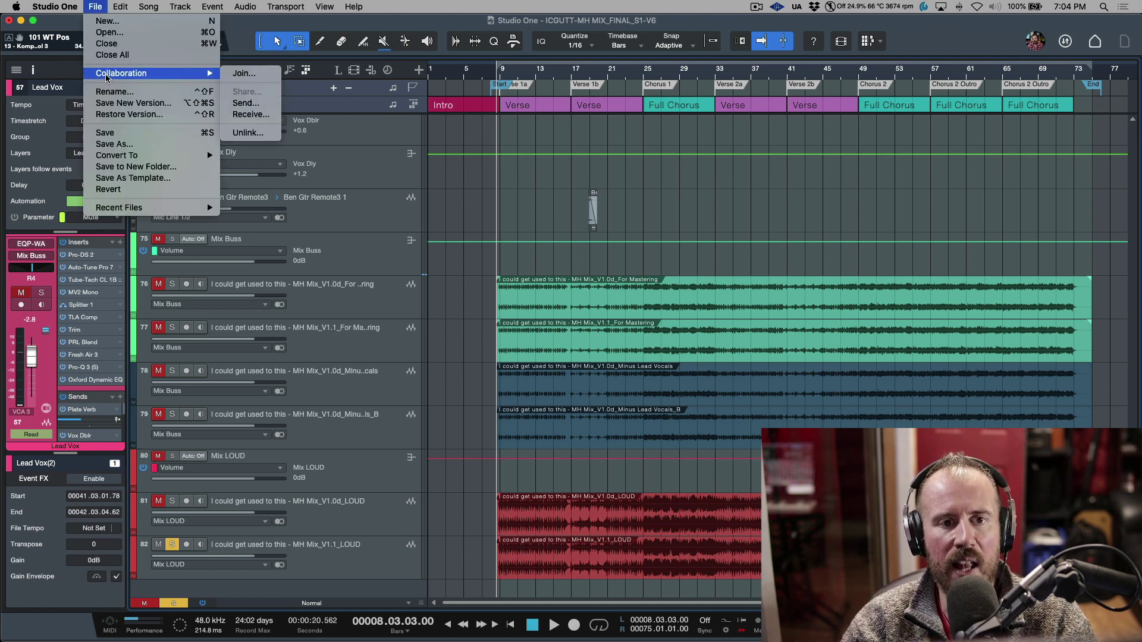
{"action": "left_click", "coordinate": [248, 132]}
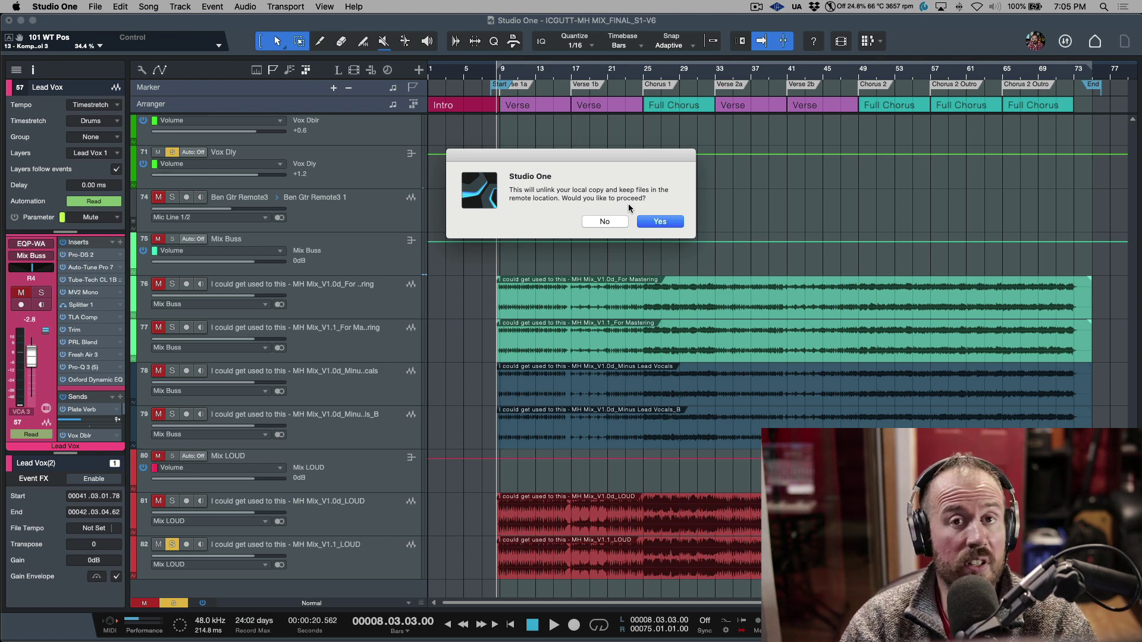
{"action": "left_click", "coordinate": [604, 221]}
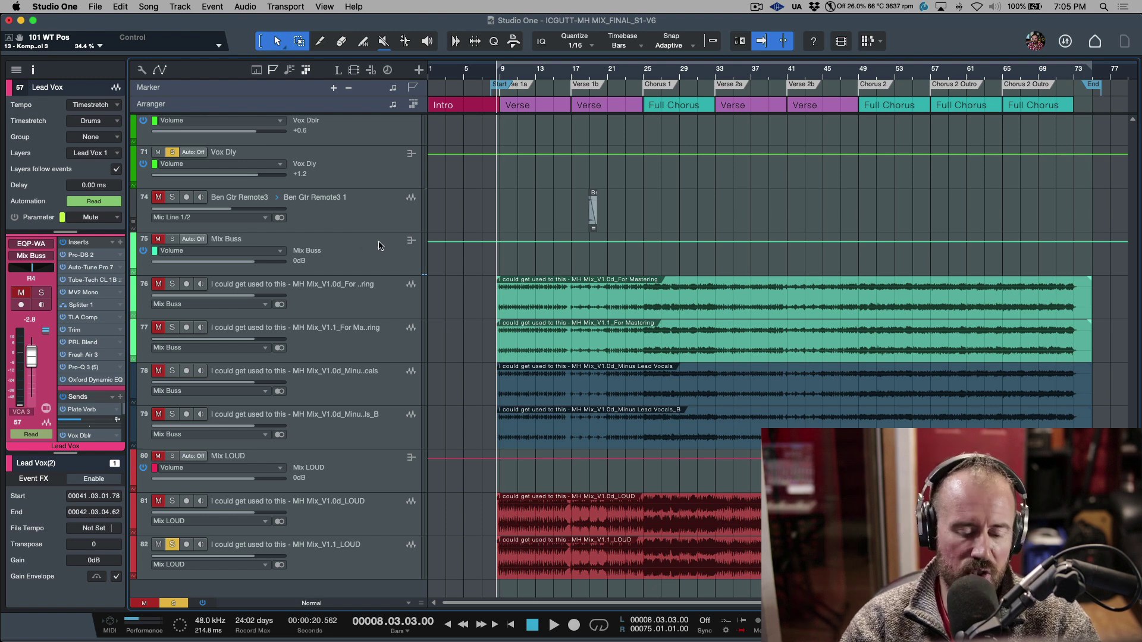
Show the mixer console, save the song and look over the available collaboration commands
{"action": "key", "text": "F3"}
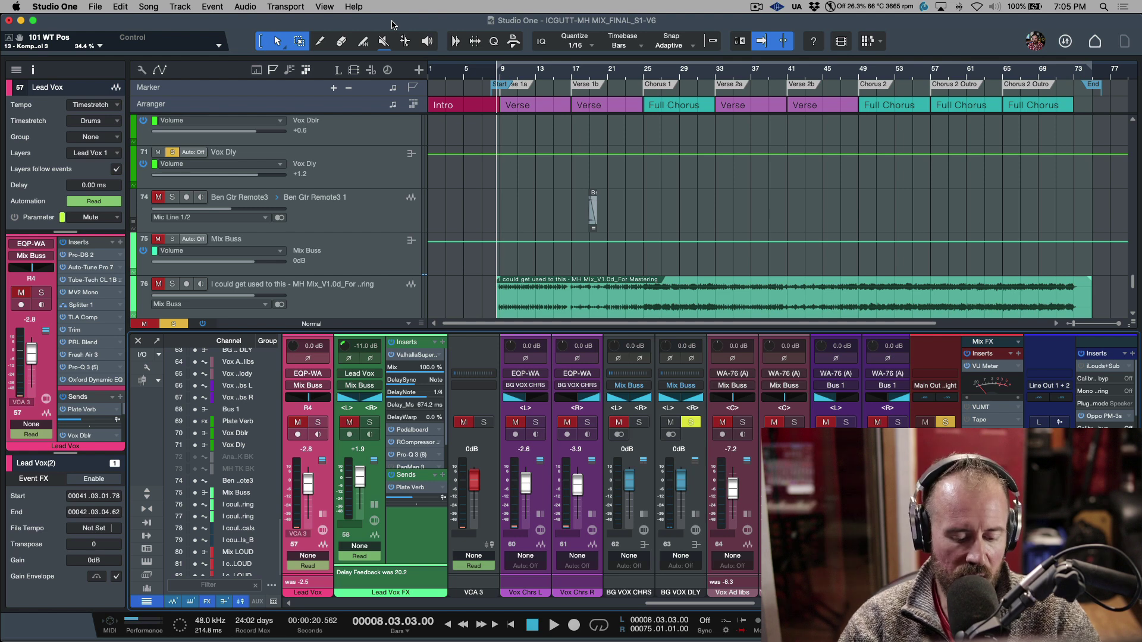
{"action": "key", "text": "super+s"}
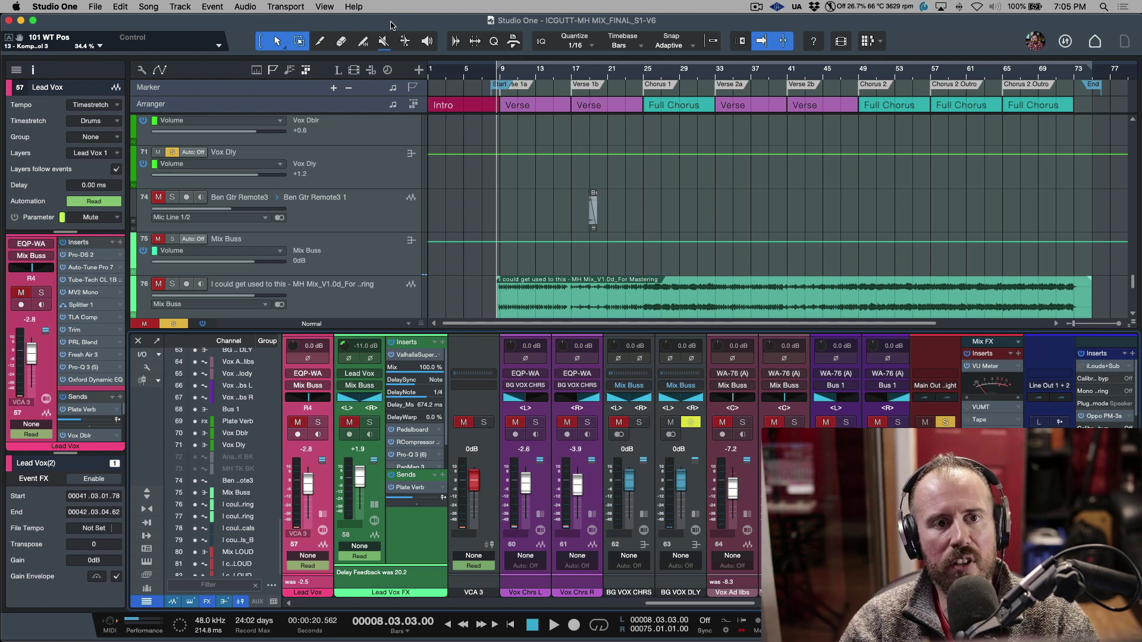
{"action": "left_click", "coordinate": [99, 9]}
{"action": "mouse_move", "coordinate": [103, 76]}
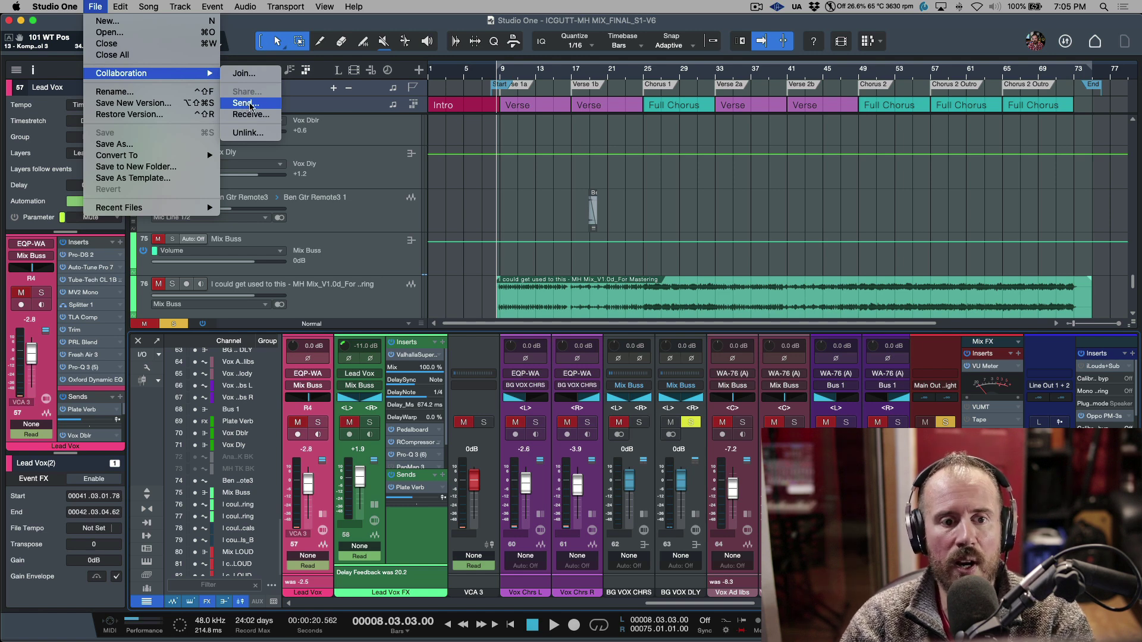
{"action": "left_click", "coordinate": [446, 22]}
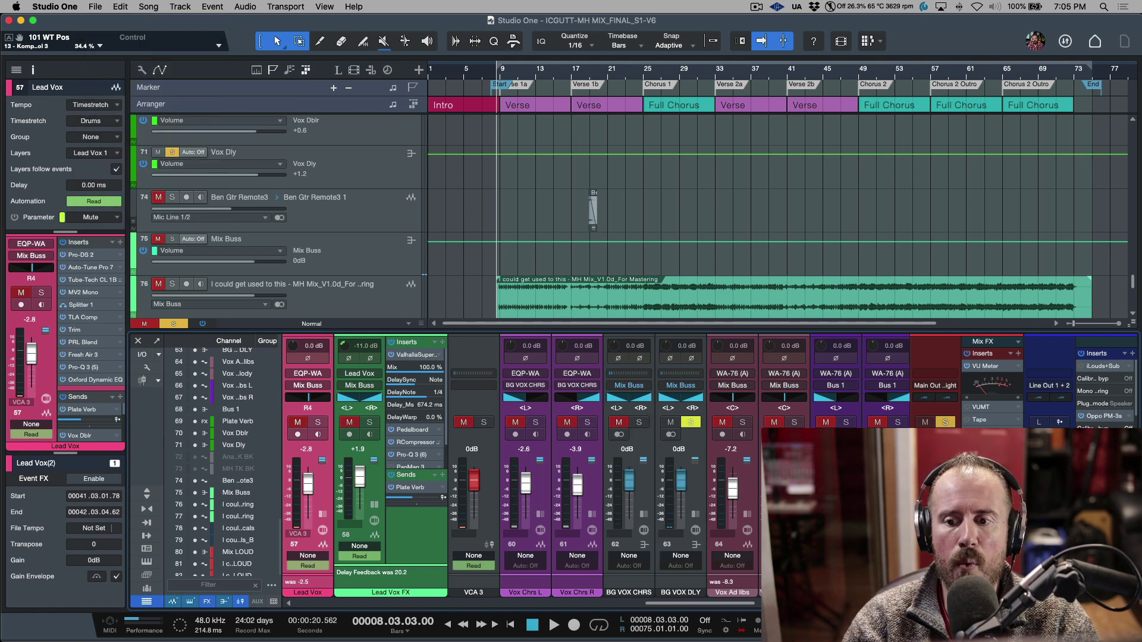
Collapse the inline parameters of the iLouds+Sub and SoundID Reference inserts on the Line Out 1 + 2 channel, and save the song
{"action": "left_click", "coordinate": [1106, 420]}
{"action": "left_click", "coordinate": [1106, 369]}
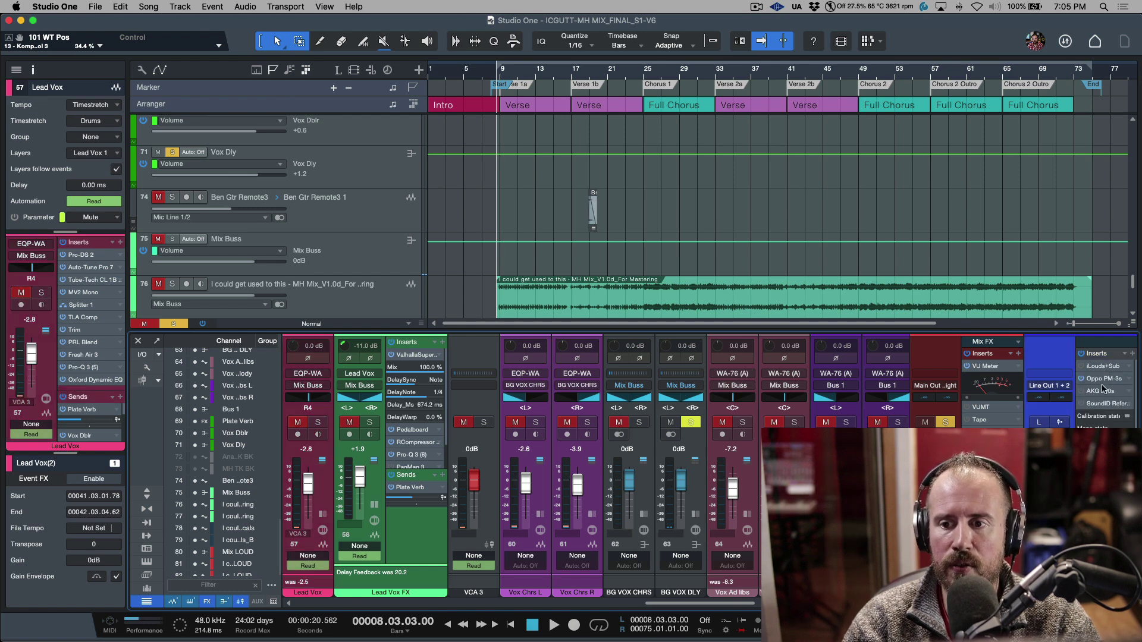
{"action": "left_click", "coordinate": [1107, 409]}
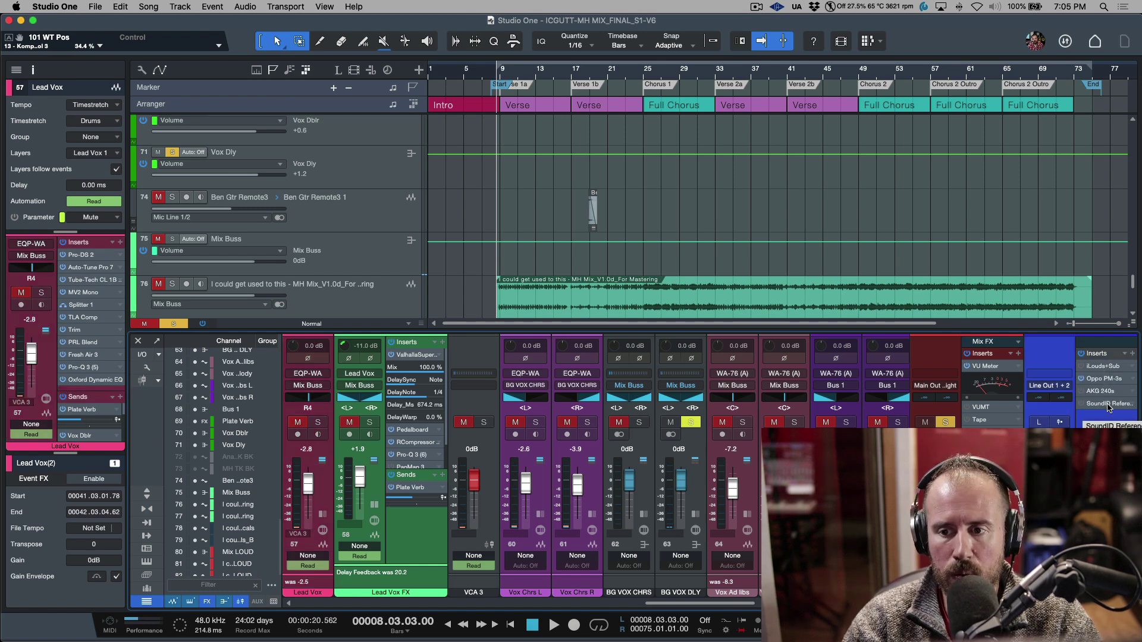
{"action": "key", "text": "F5"}
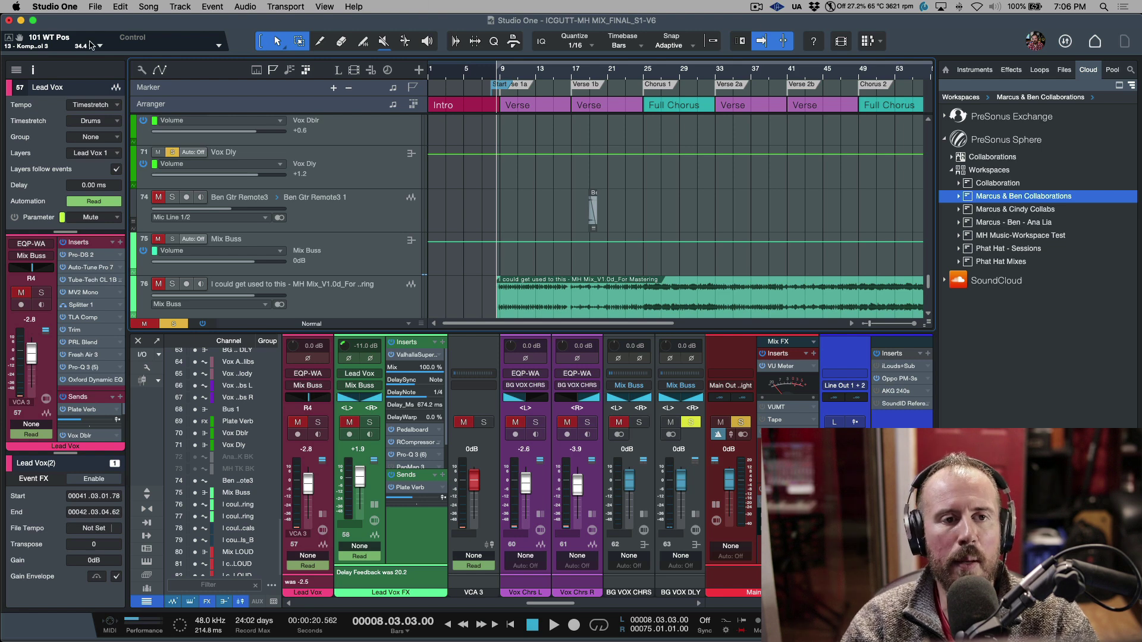
{"action": "key", "text": "super+s"}
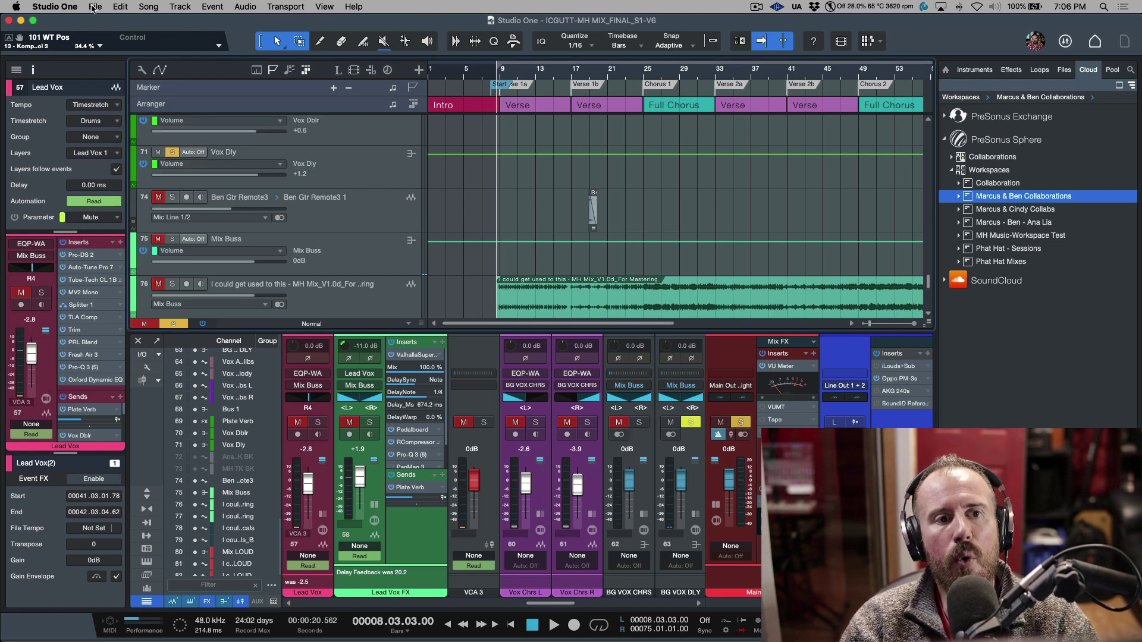
Send the updated song file to the collaboration workspace and close the list of transfers
{"action": "left_click", "coordinate": [95, 6]}
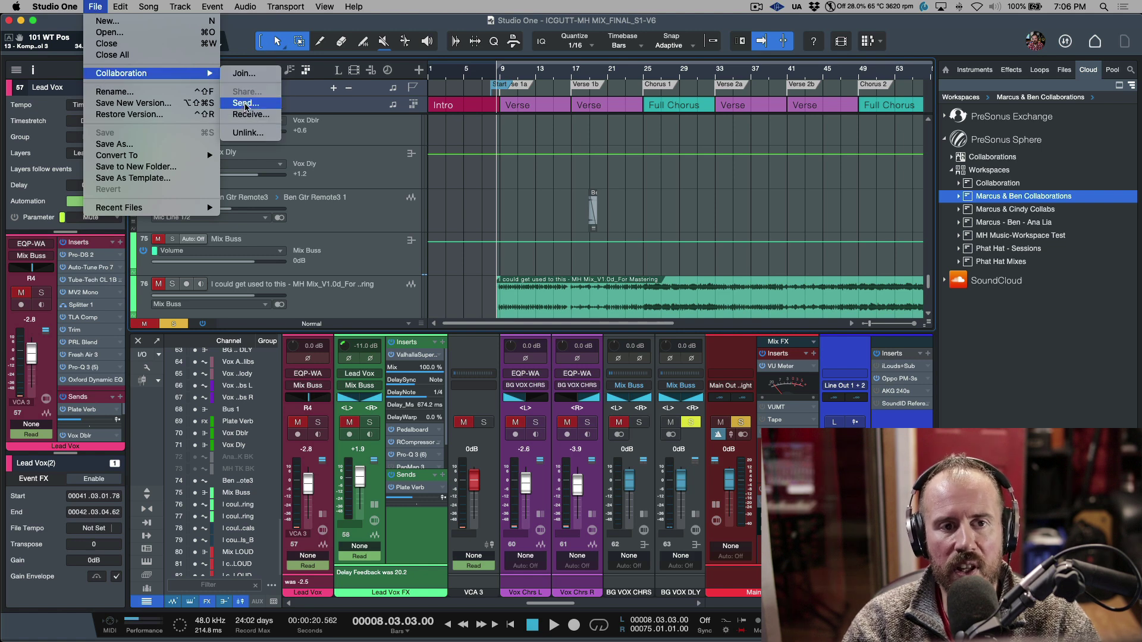
{"action": "left_click", "coordinate": [246, 104]}
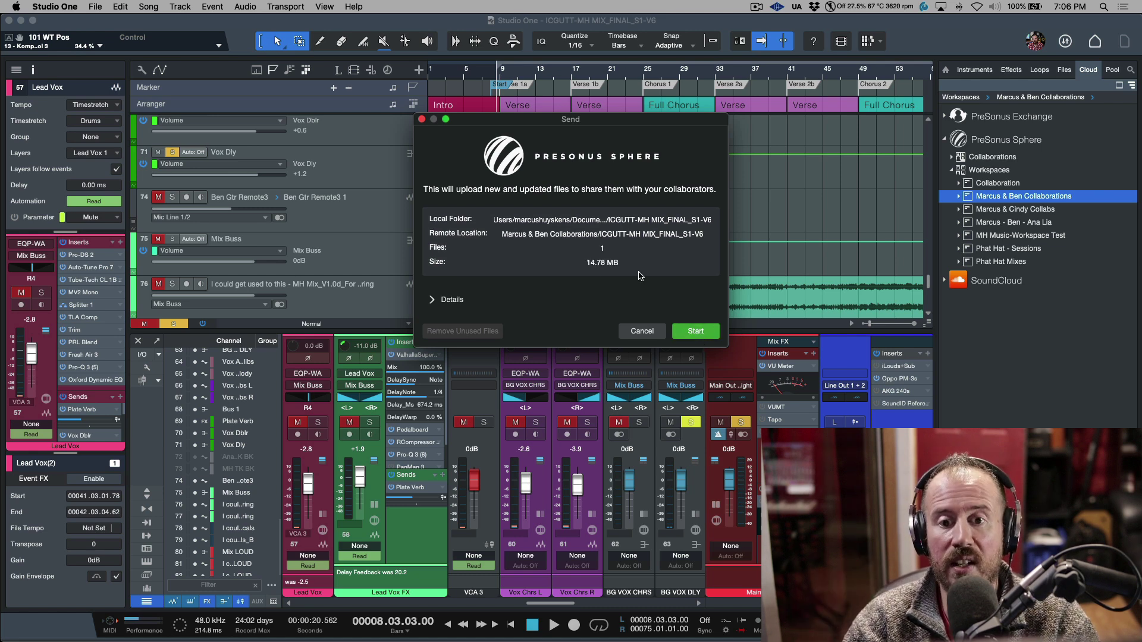
{"action": "left_click", "coordinate": [694, 331]}
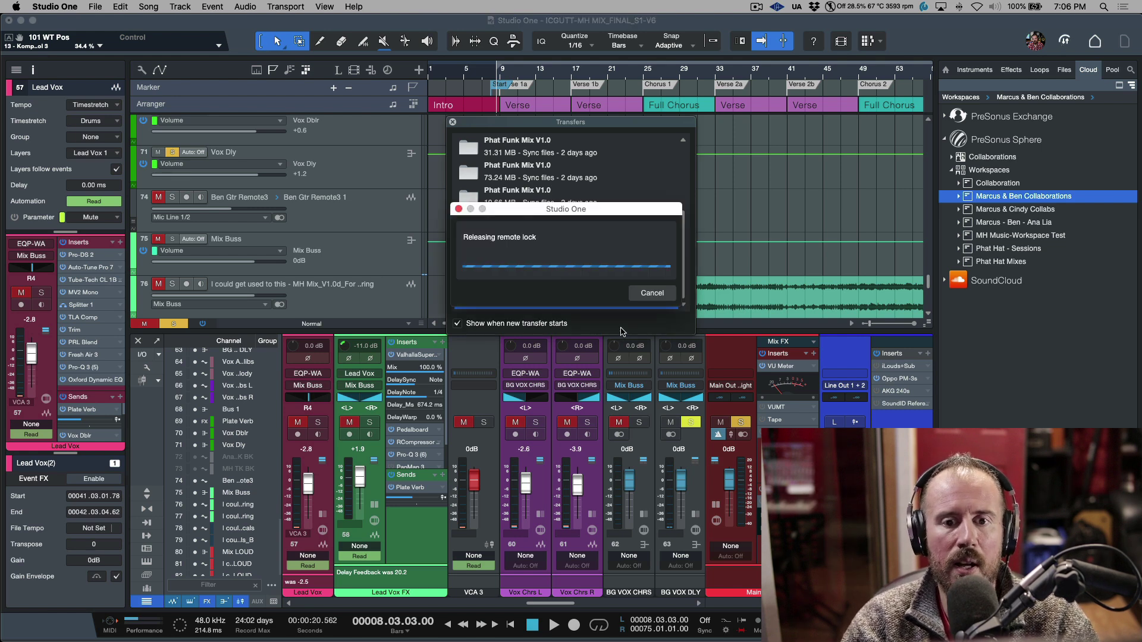
{"action": "left_click", "coordinate": [453, 121]}
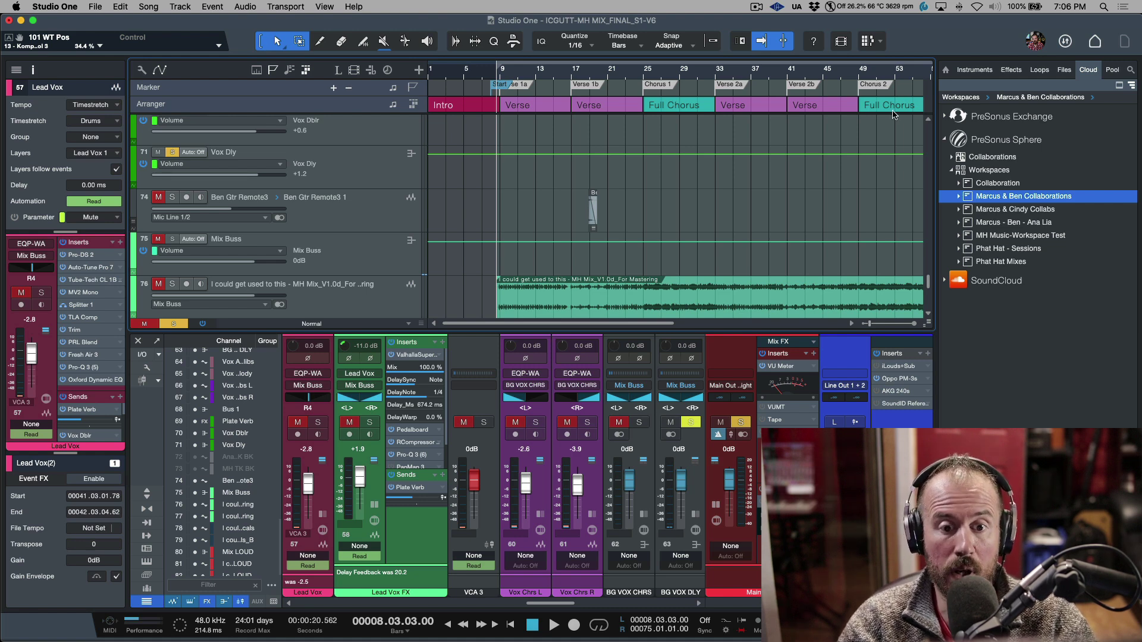
Collapse the ValhallaSupermassive parameters and the expanded inserts section on the Lead Vox FX channel
{"action": "left_click", "coordinate": [409, 358]}
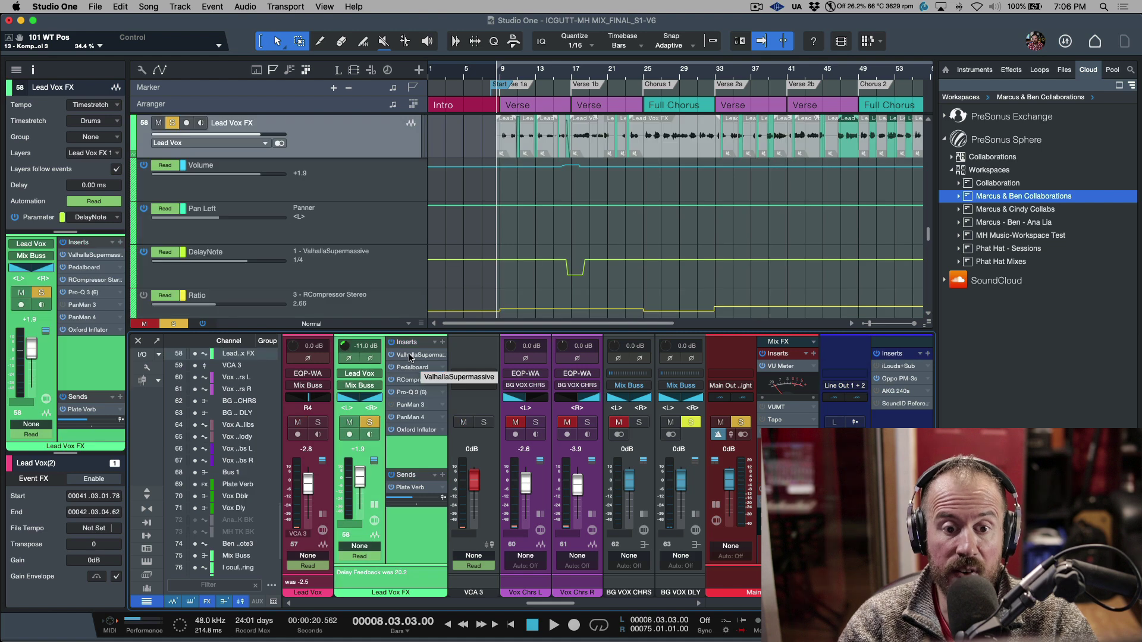
{"action": "left_click", "coordinate": [374, 506]}
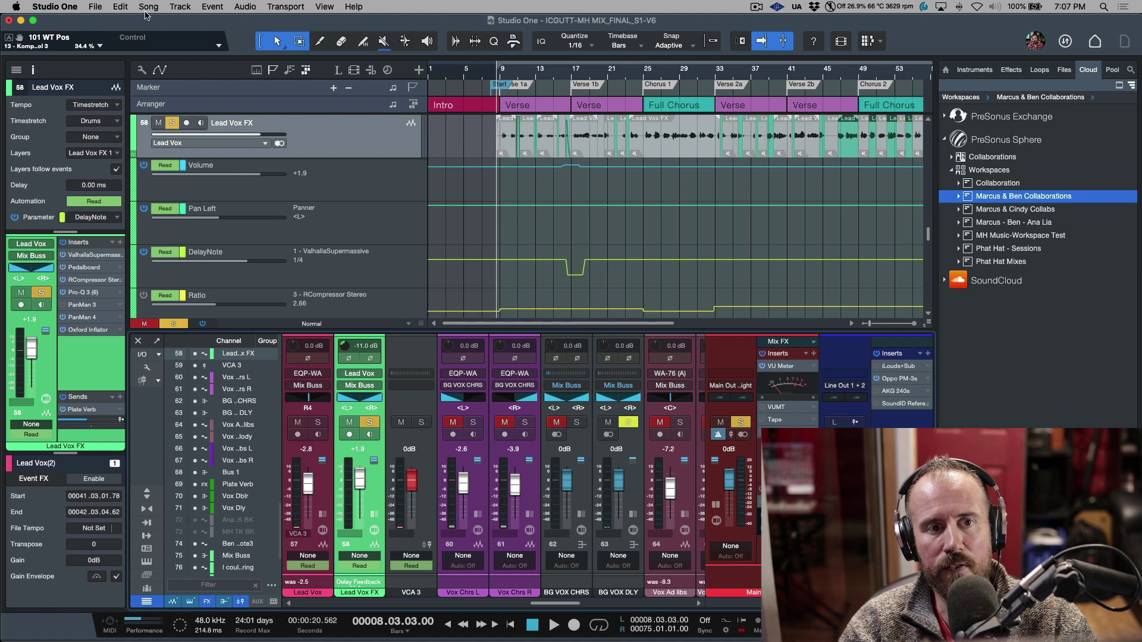
Save the song's current state as a new non-incremental version with the description "Starting Point"
{"action": "left_click", "coordinate": [96, 8]}
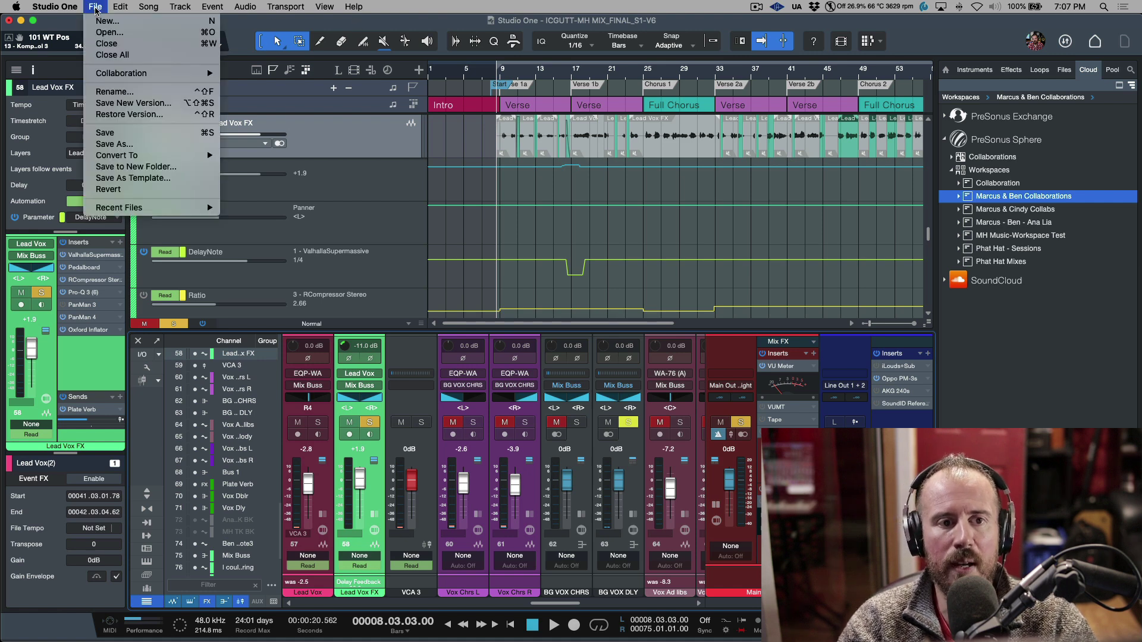
{"action": "left_click", "coordinate": [135, 103]}
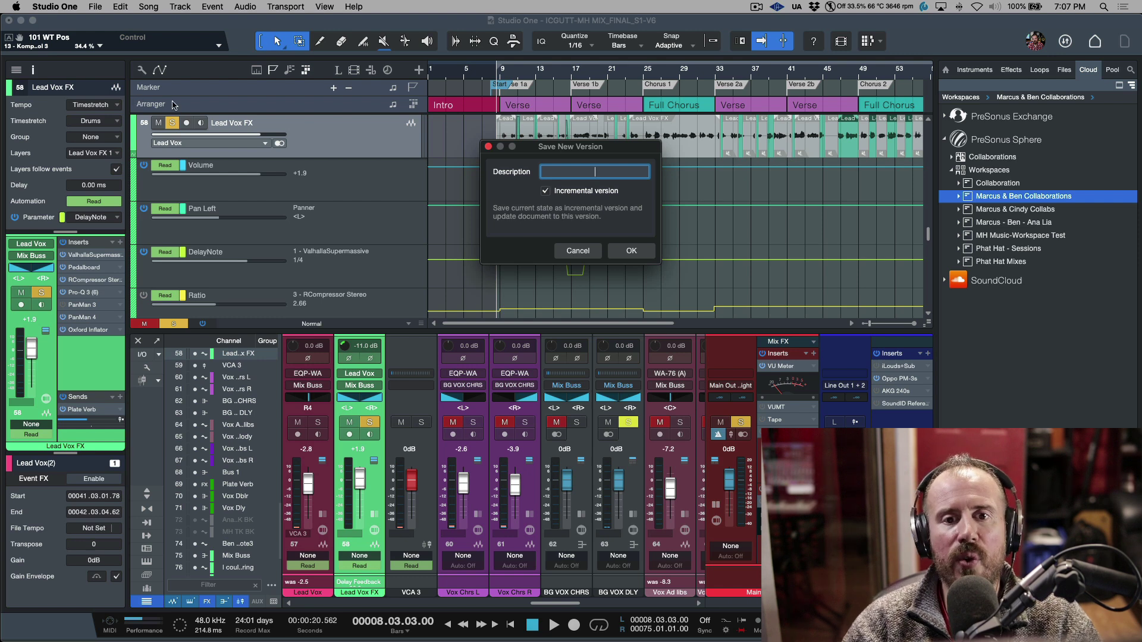
{"action": "left_click", "coordinate": [559, 192]}
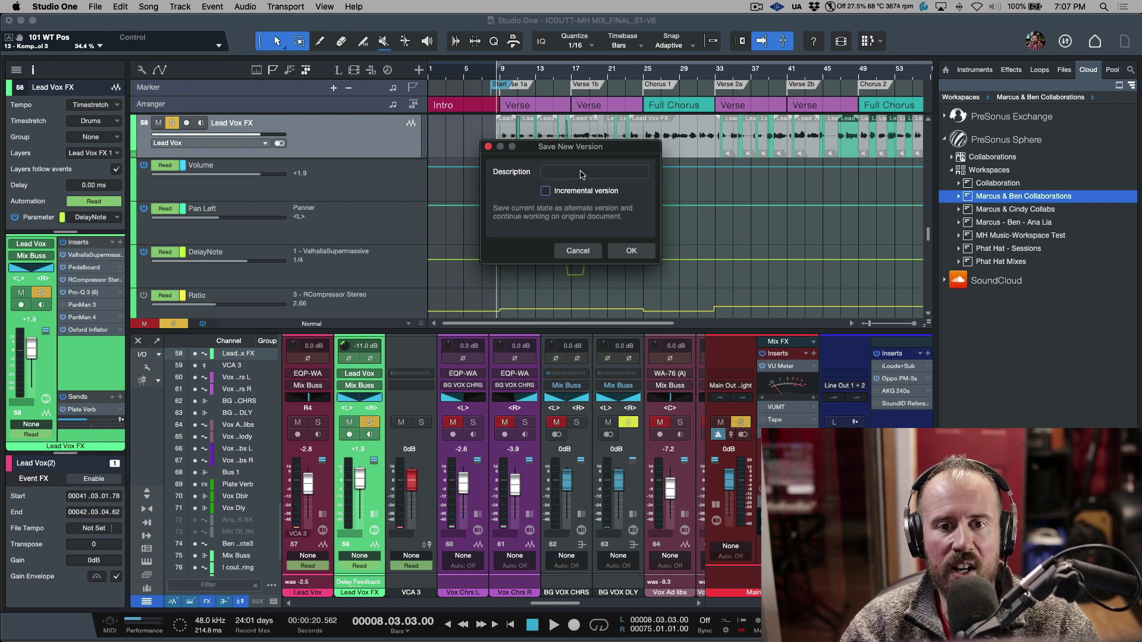
{"action": "left_click", "coordinate": [546, 191]}
{"action": "left_click", "coordinate": [546, 191]}
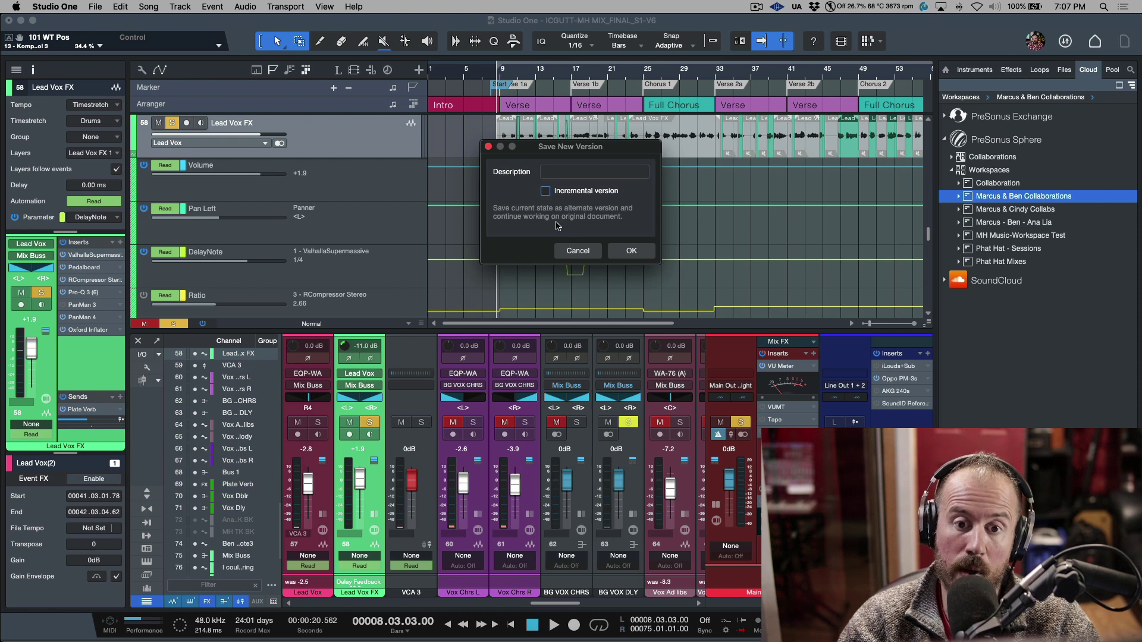
{"action": "left_click", "coordinate": [546, 193]}
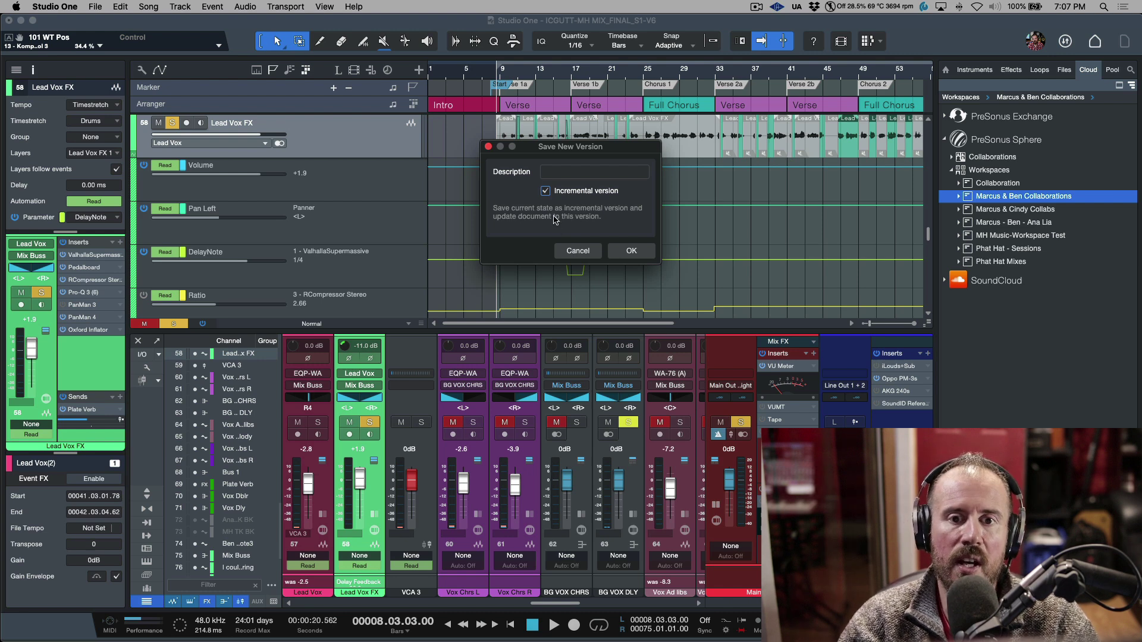
{"action": "left_click", "coordinate": [545, 191]}
{"action": "left_click", "coordinate": [567, 172]}
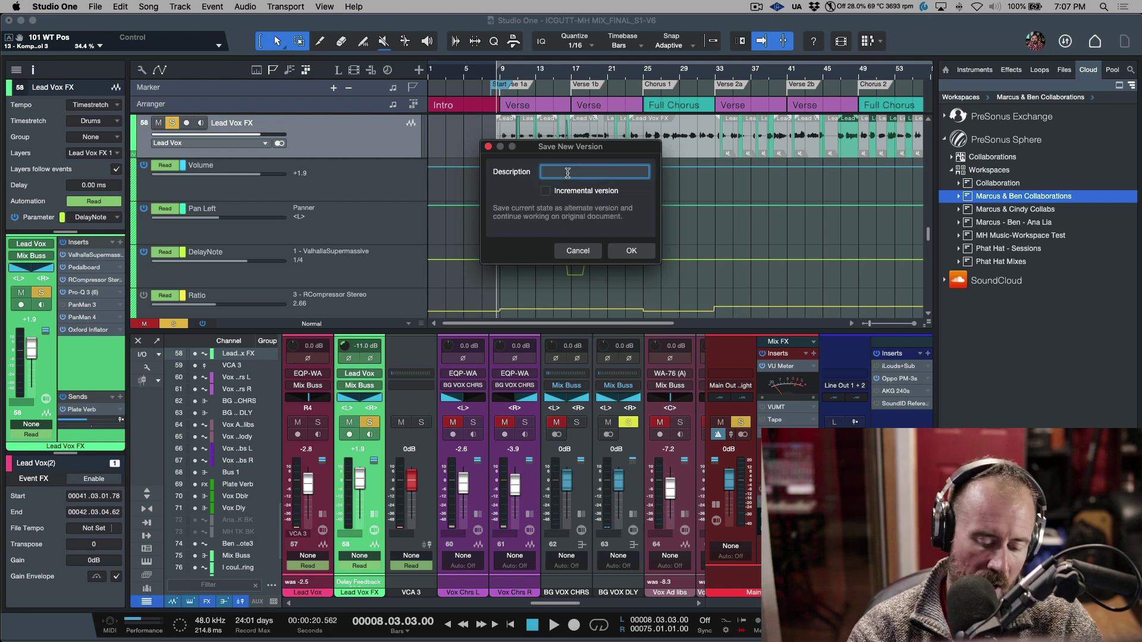
{"action": "type", "text": "Starting "}
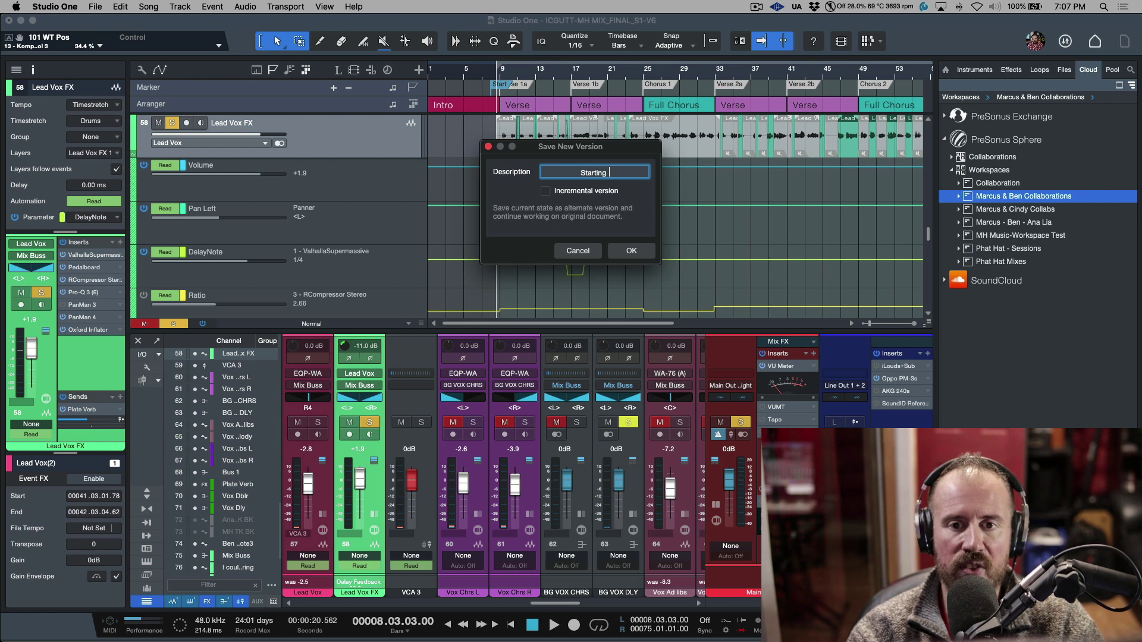
{"action": "type", "text": "Foint"}
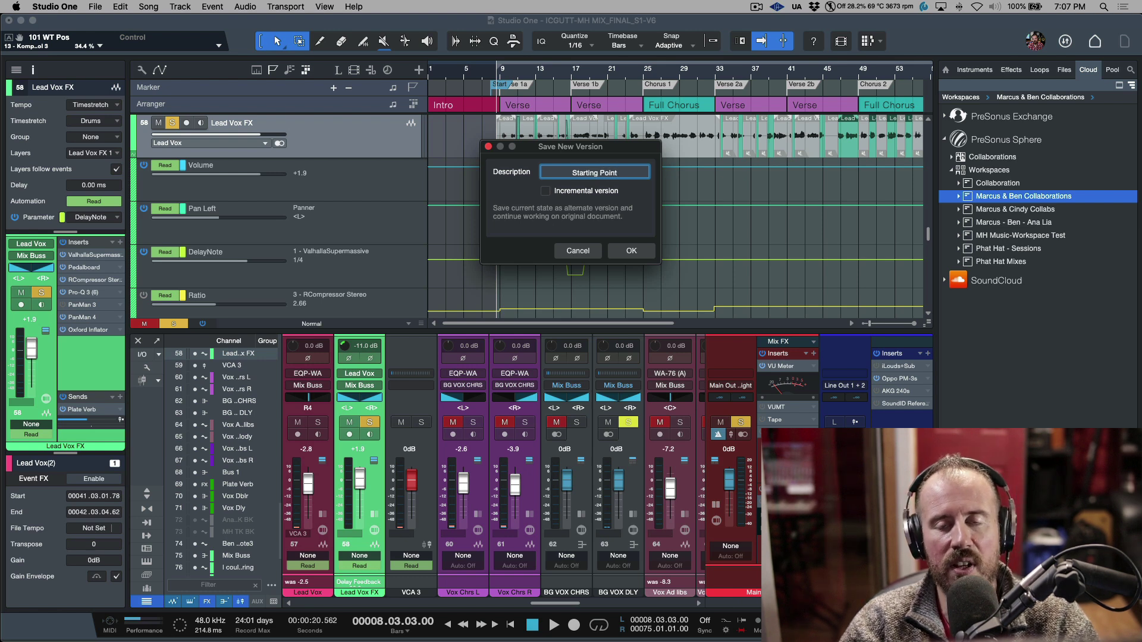
{"action": "left_click", "coordinate": [642, 251]}
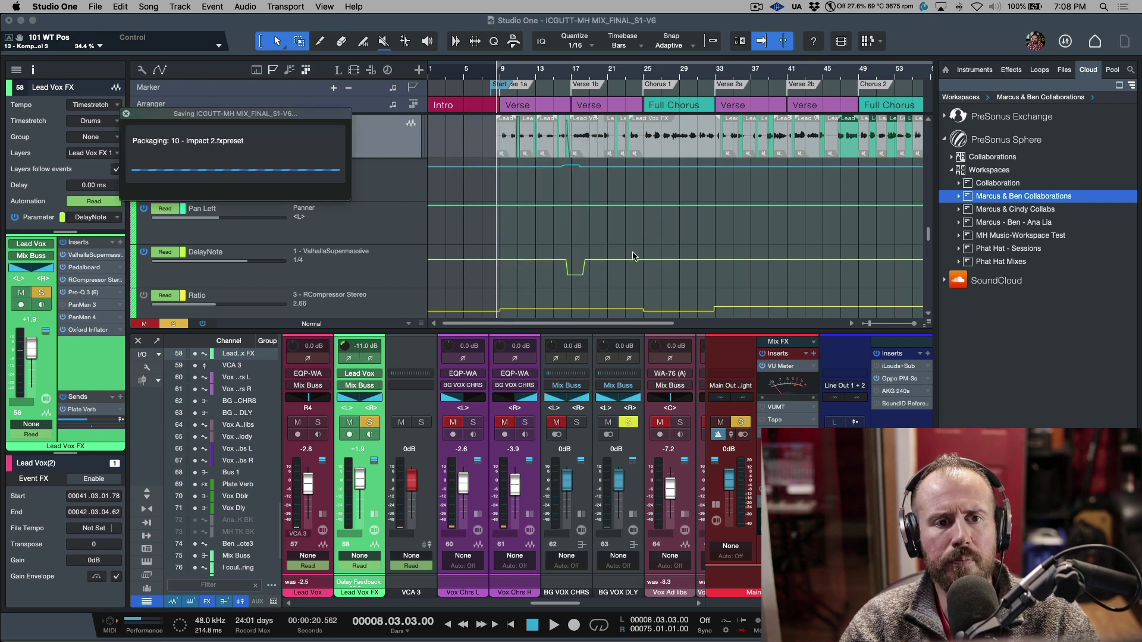
Switch to Finder and locate the Starting Point version in the History folder of the local ICGUTT-MH MIX_FINAL_S1-V6 song folder
{"action": "key", "text": "super+Tab"}
{"action": "key", "text": "super+Tab"}
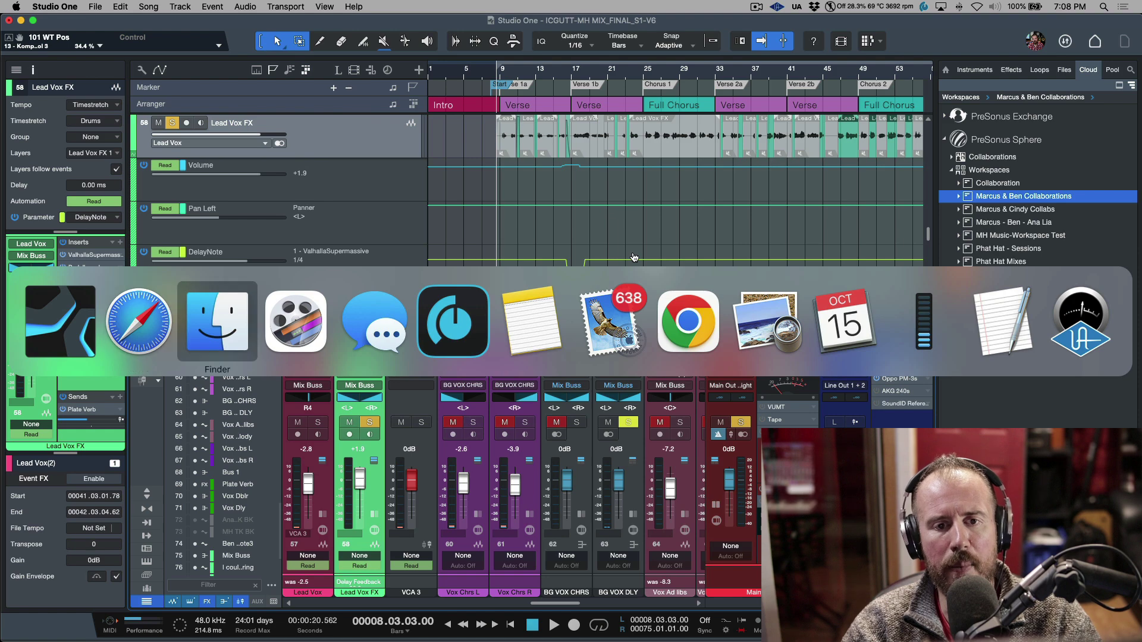
{"action": "key", "text": "super+n"}
{"action": "left_click", "coordinate": [409, 255]}
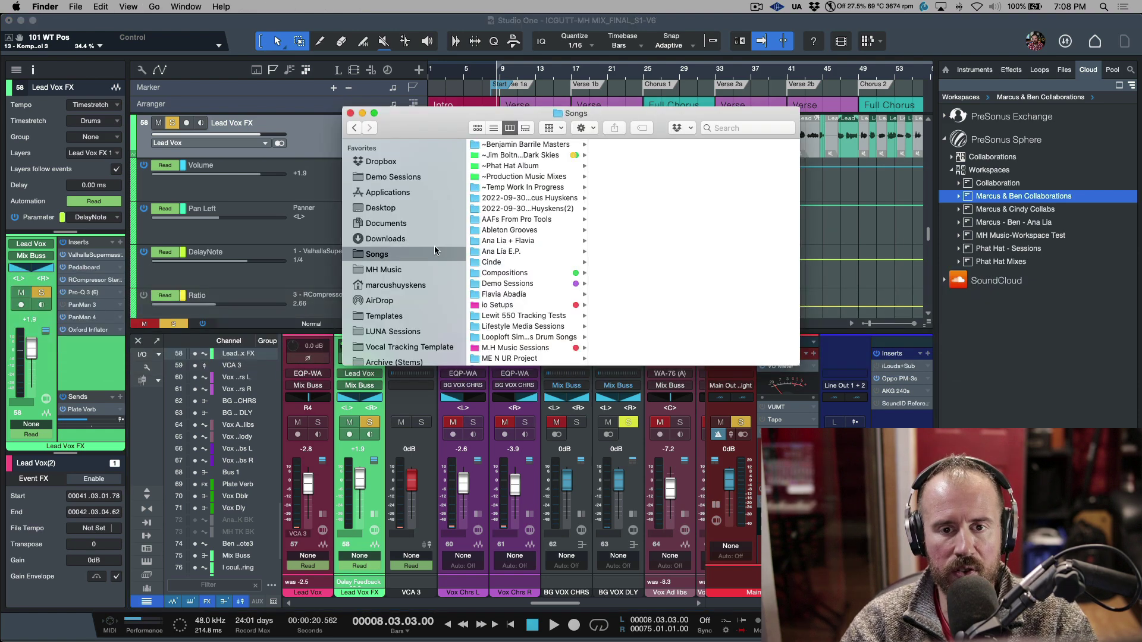
{"action": "left_click", "coordinate": [513, 253]}
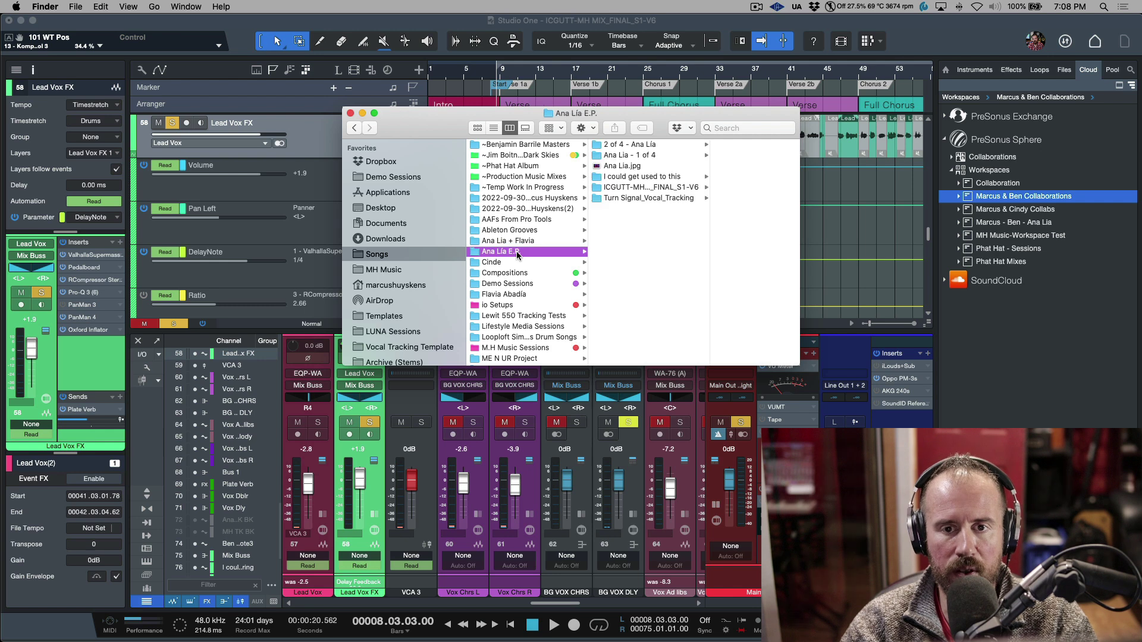
{"action": "left_click", "coordinate": [644, 187]}
{"action": "left_click", "coordinate": [726, 154]}
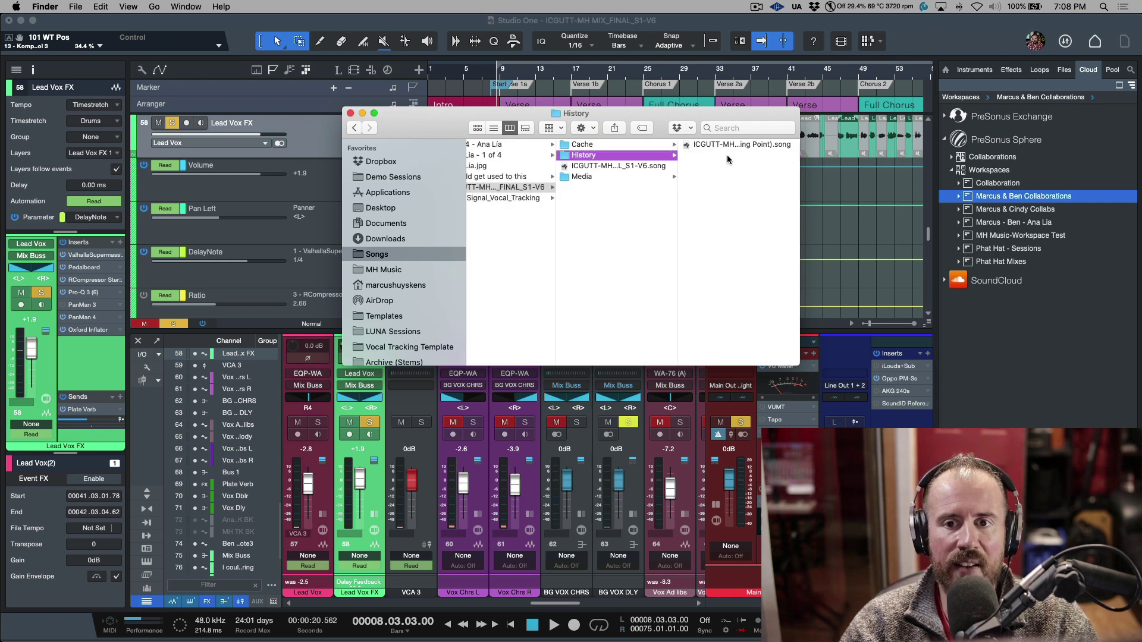
{"action": "left_click", "coordinate": [745, 146]}
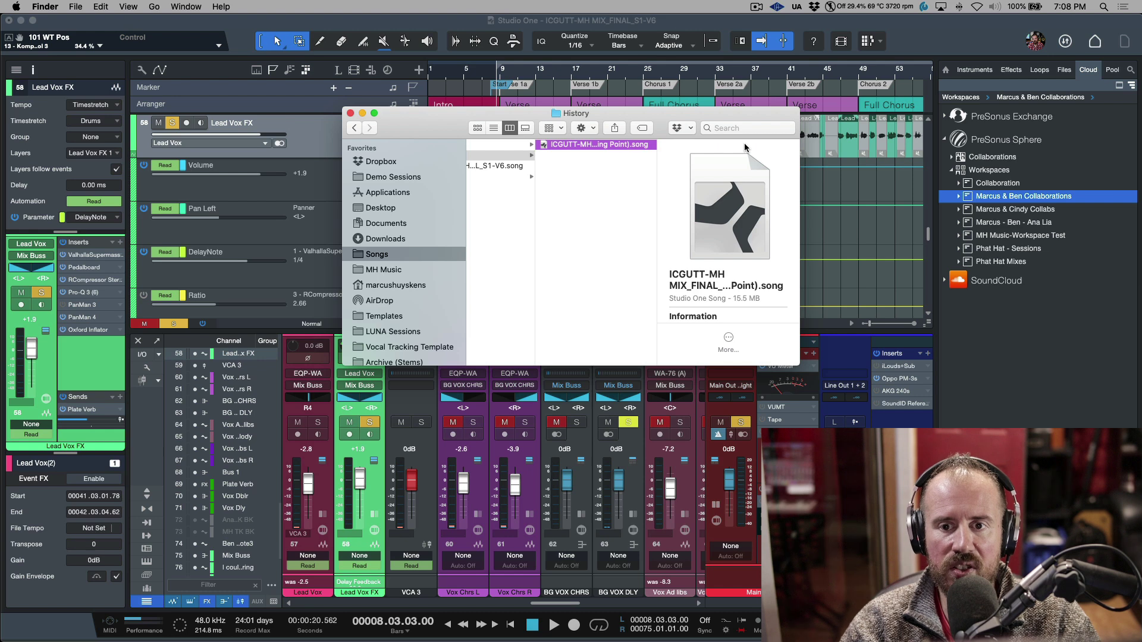
View the file information of the Starting Point song version, close it and return to Studio One
{"action": "key", "text": "super+i"}
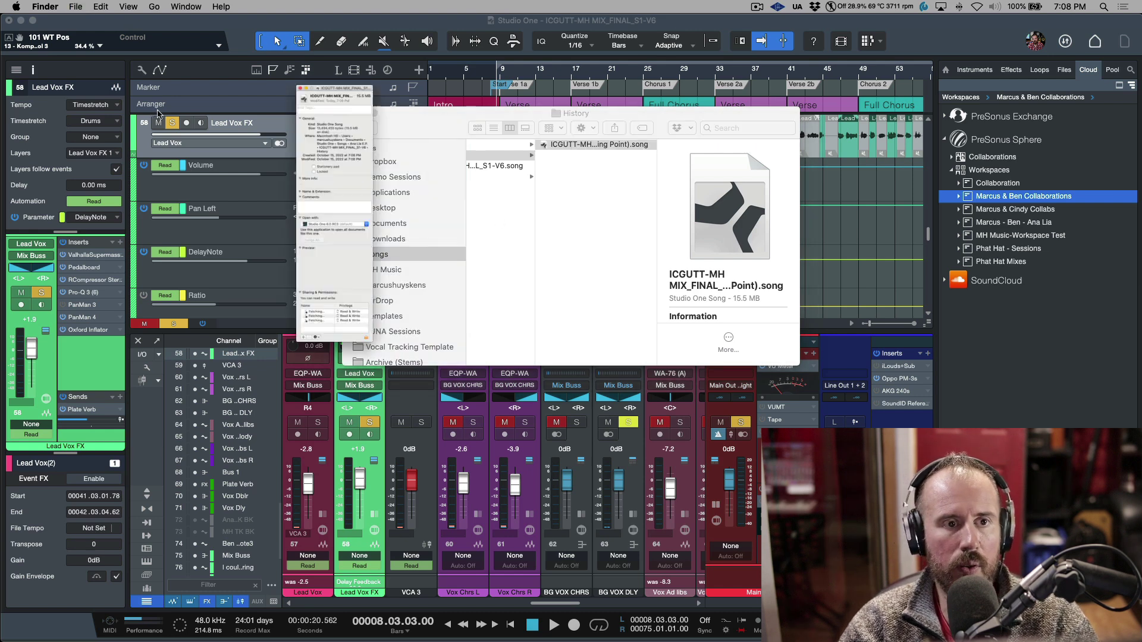
{"action": "left_click_drag", "start_coordinate": [164, 51], "coordinate": [243, 52]}
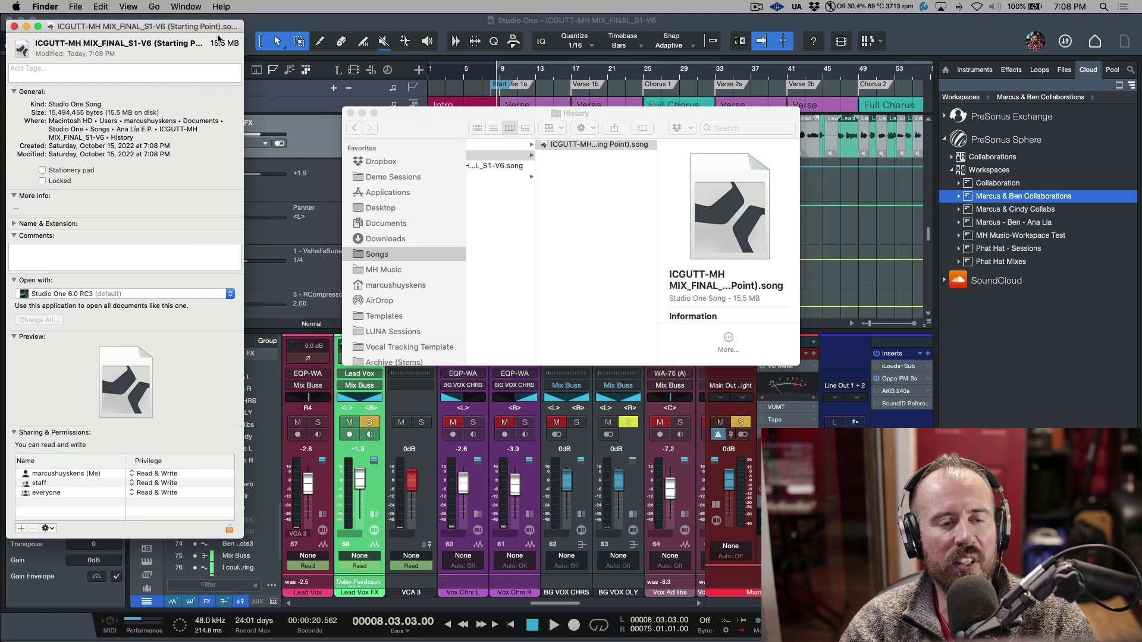
{"action": "left_click", "coordinate": [16, 27]}
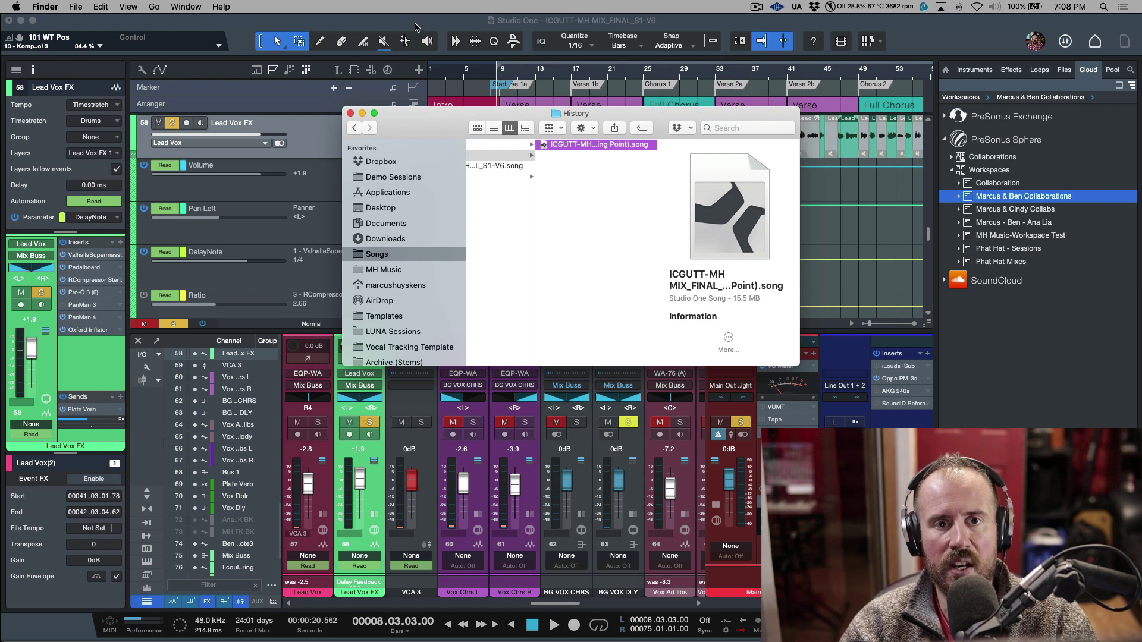
{"action": "left_click", "coordinate": [416, 26]}
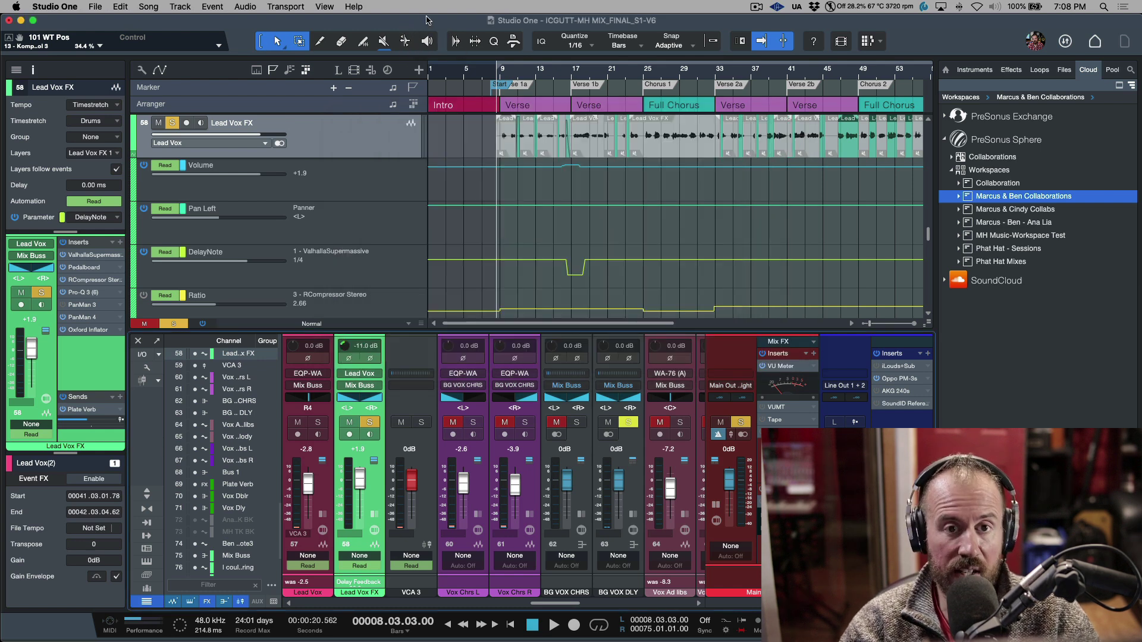
Save the song and send its new and updated files to the shared collaboration workspace
{"action": "key", "text": "super+s"}
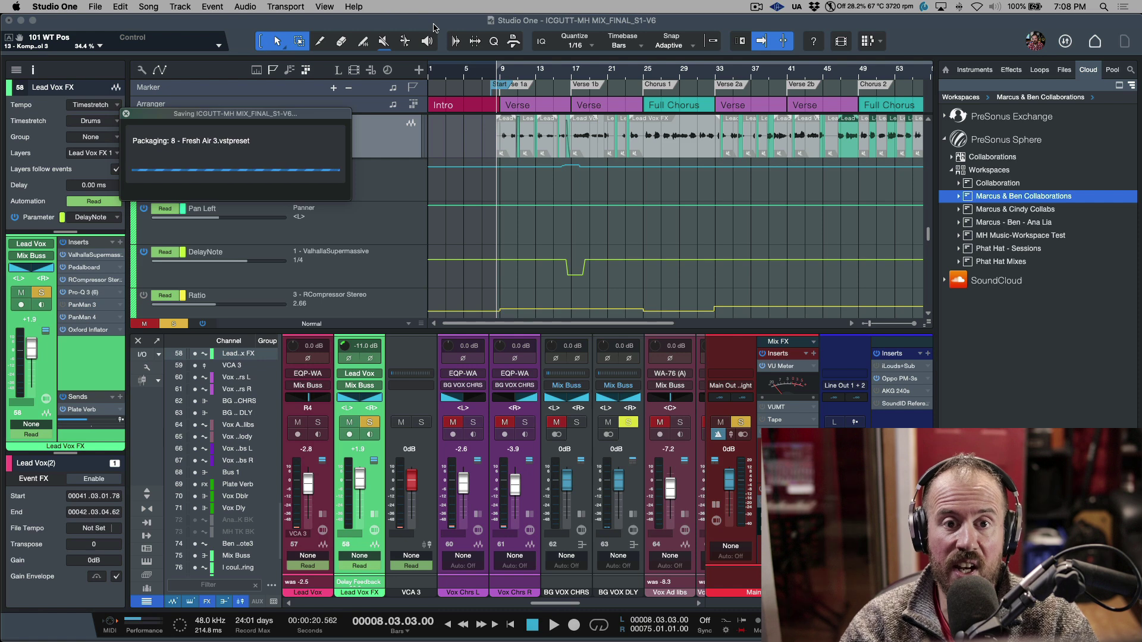
{"action": "left_click", "coordinate": [93, 8]}
{"action": "mouse_move", "coordinate": [101, 74]}
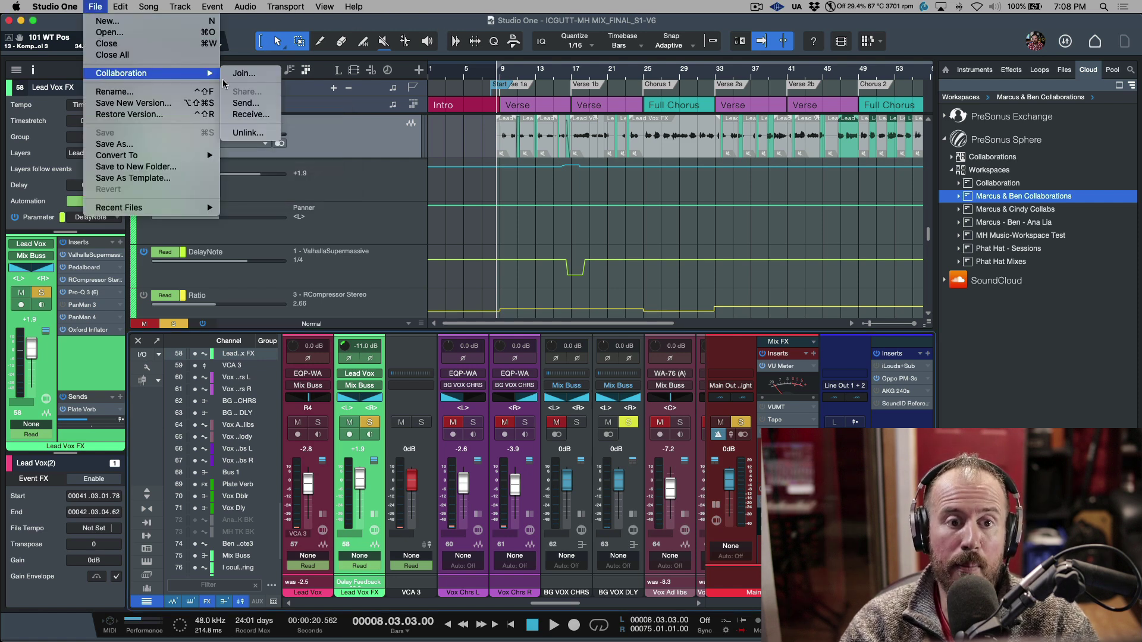
{"action": "left_click", "coordinate": [256, 105]}
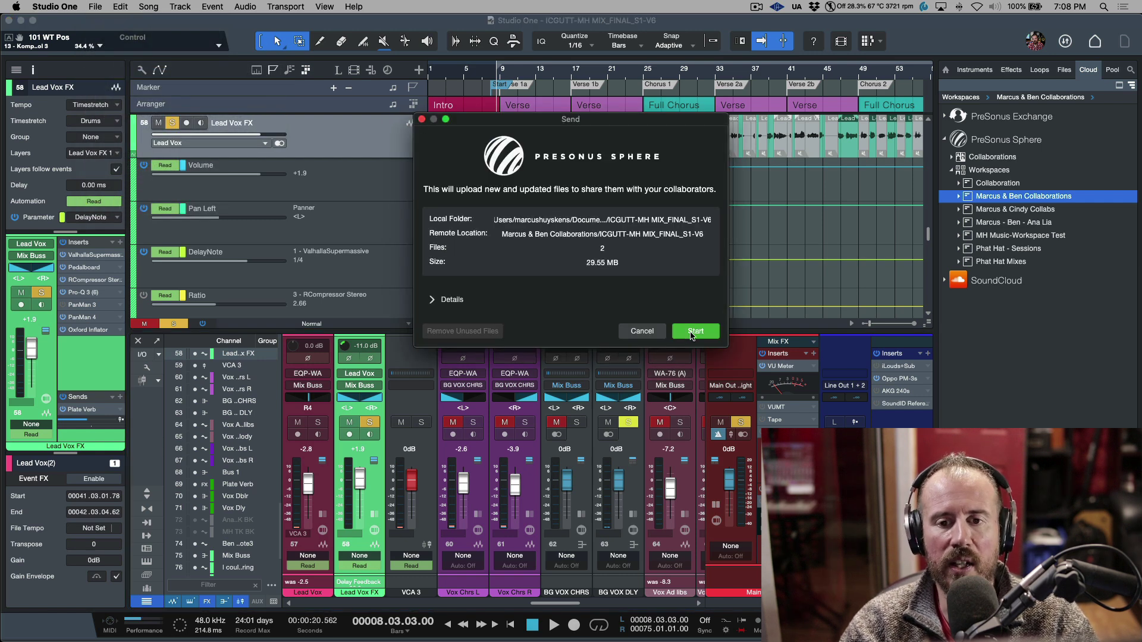
{"action": "left_click", "coordinate": [700, 331]}
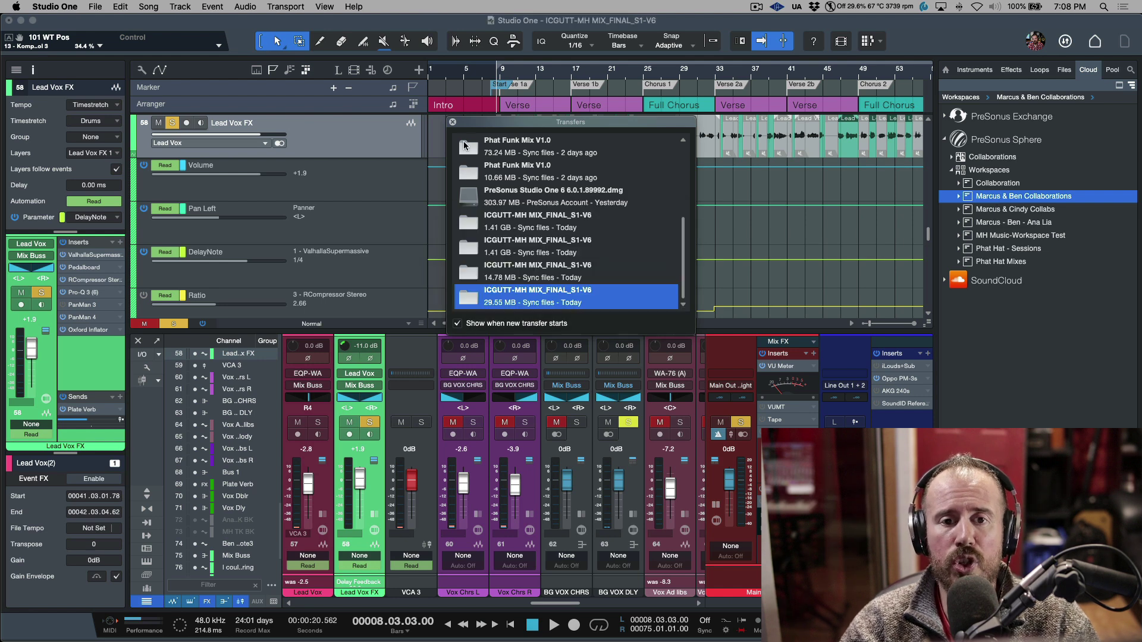
Refresh the collaboration workspace and check the History folder inside the uploaded ICGUTT-MH MIX_FINAL_S1-V6 folder
{"action": "right_click", "coordinate": [984, 200]}
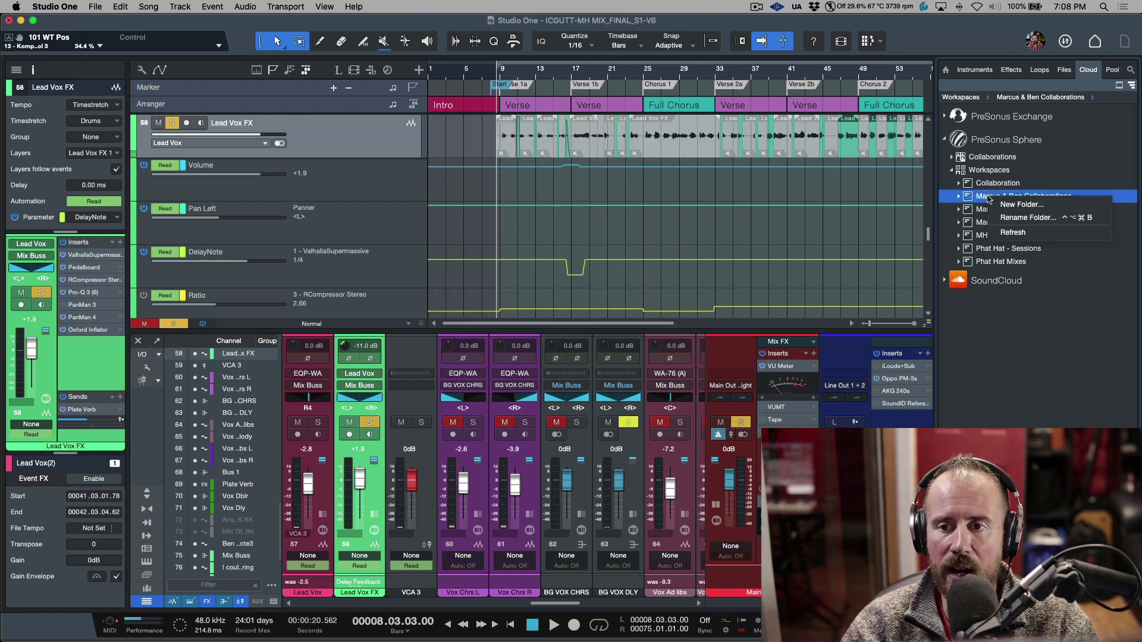
{"action": "left_click", "coordinate": [999, 232]}
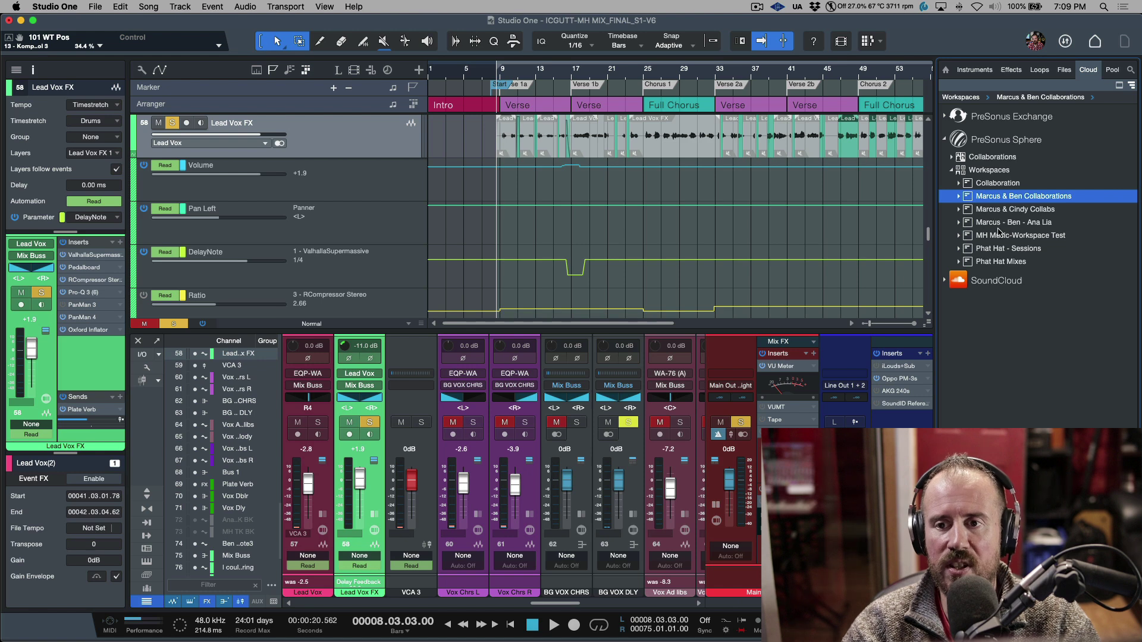
{"action": "left_click", "coordinate": [959, 196]}
{"action": "left_click", "coordinate": [965, 209]}
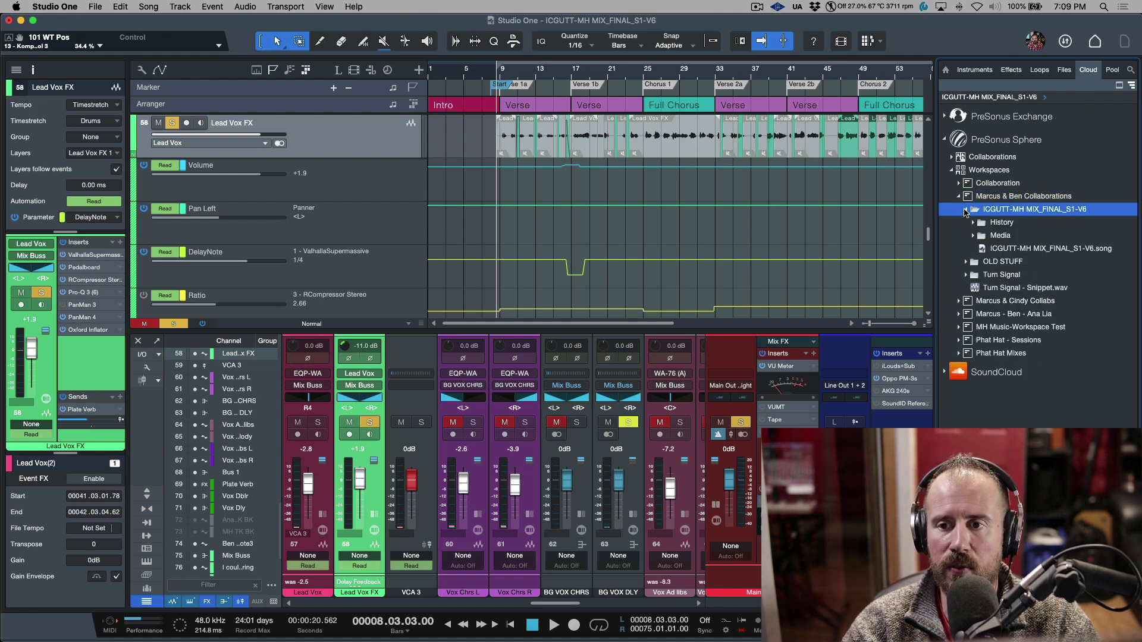
{"action": "left_click", "coordinate": [972, 222]}
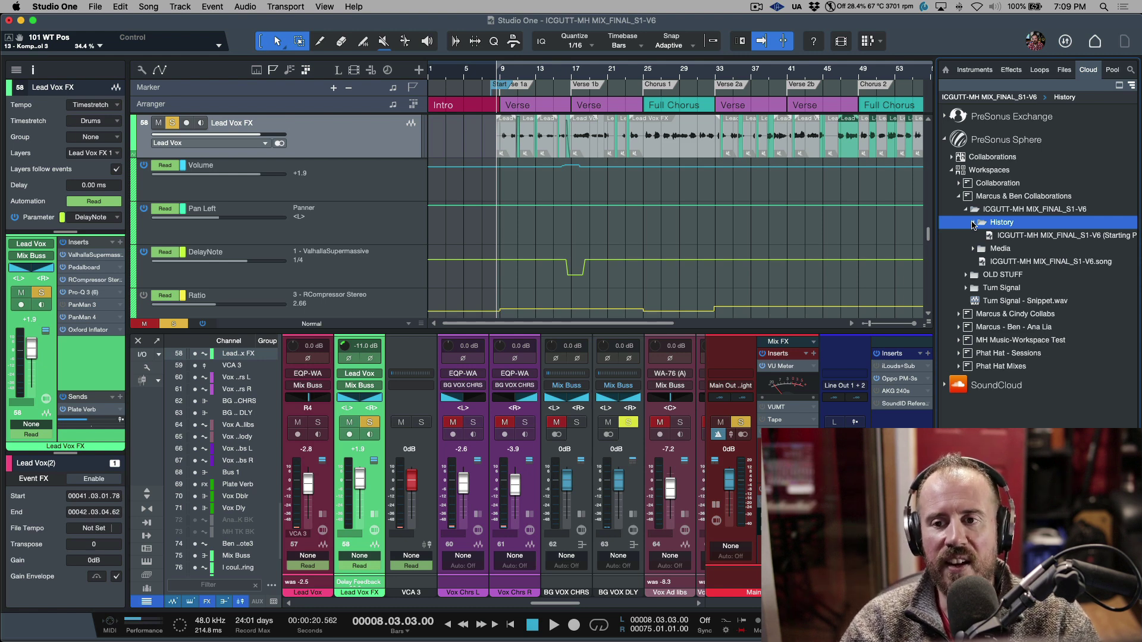
{"action": "left_click", "coordinate": [973, 223]}
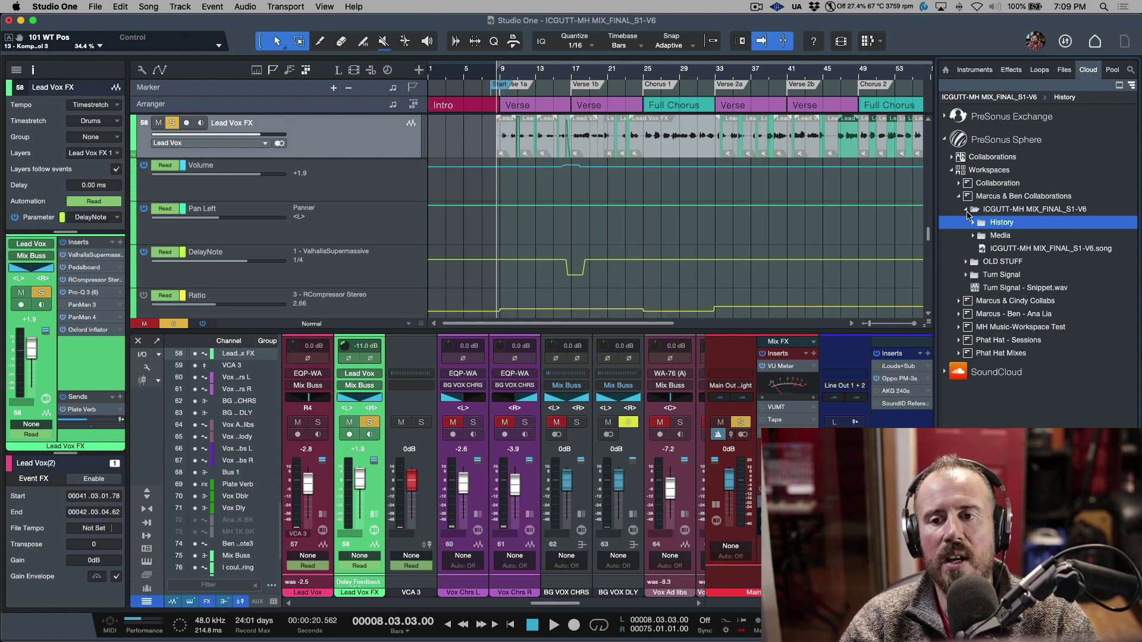
{"action": "left_click", "coordinate": [967, 210]}
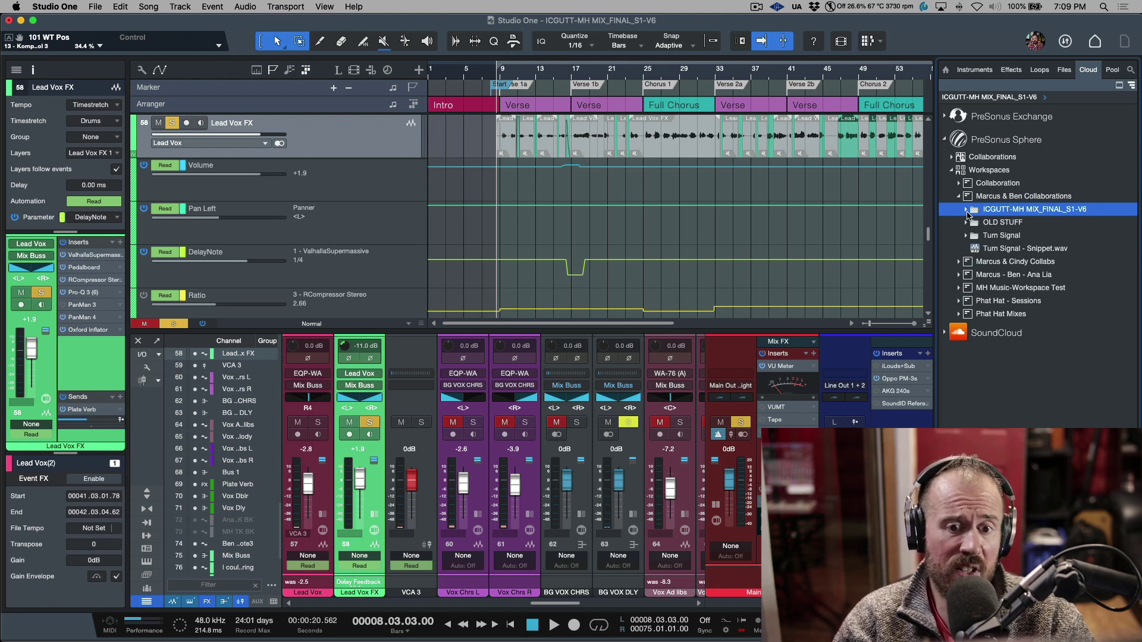
Hide the browser, enlarge the mixer console and look over the channels and their inserts across the whole session
{"action": "key", "text": "F5"}
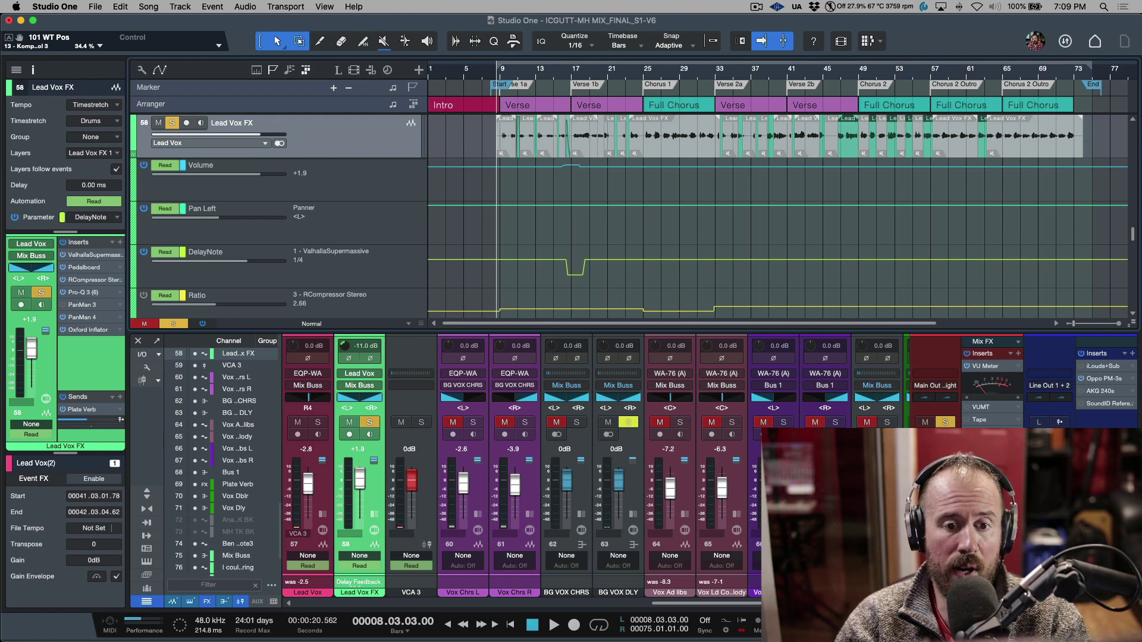
{"action": "double_click", "coordinate": [780, 329]}
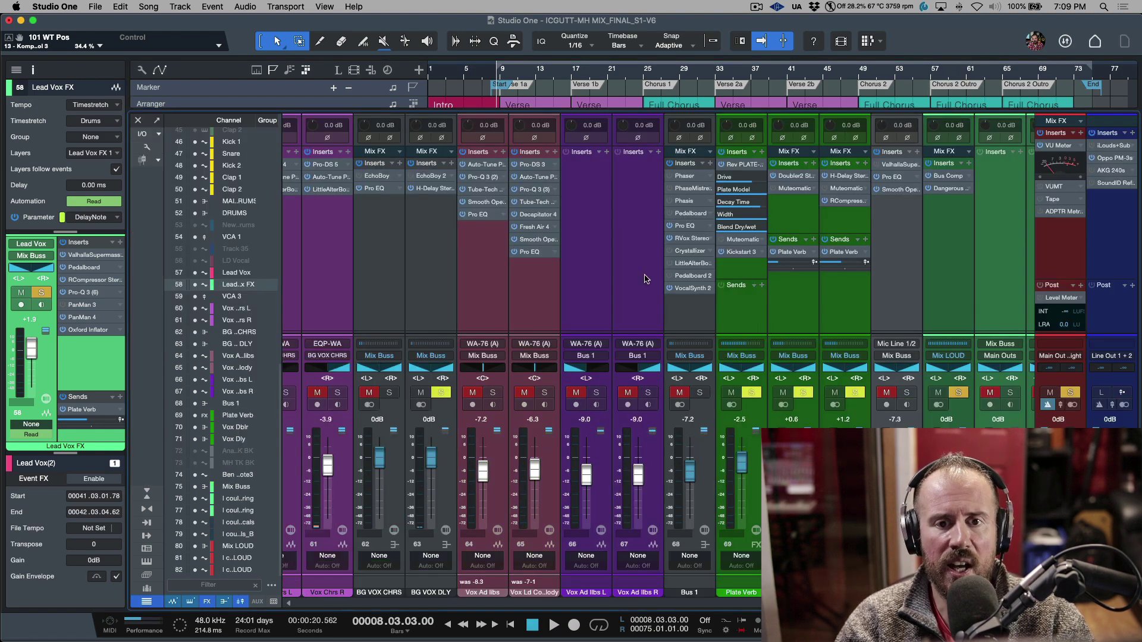
{"action": "scroll", "coordinate": [590, 305], "scroll_direction": "left", "scroll_amount": 20}
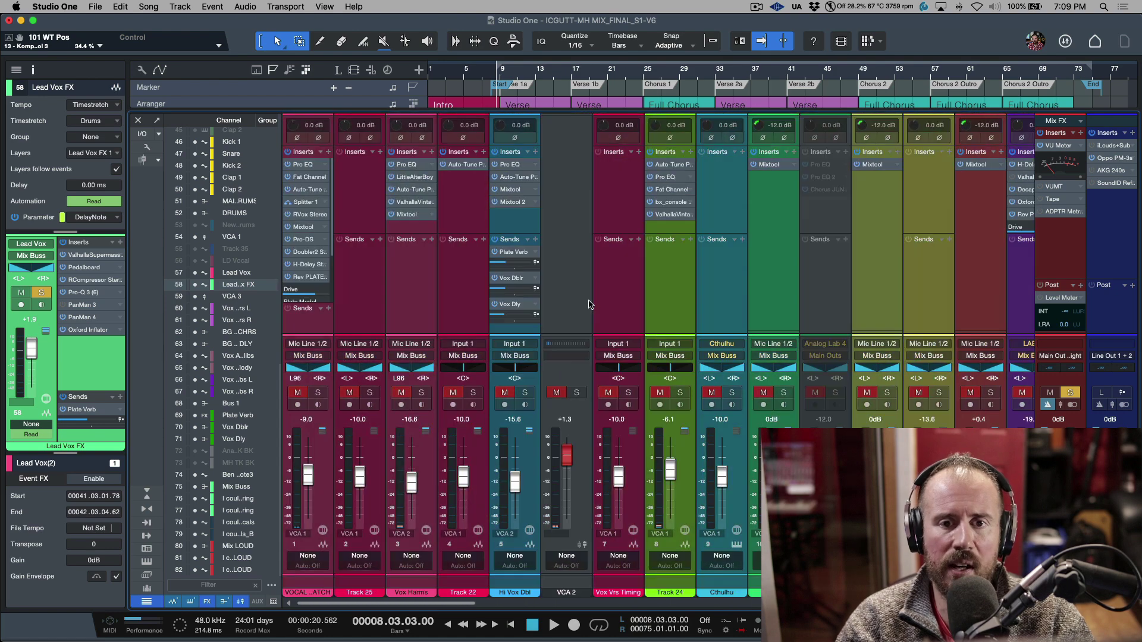
{"action": "scroll", "coordinate": [589, 304], "scroll_direction": "right", "scroll_amount": 2}
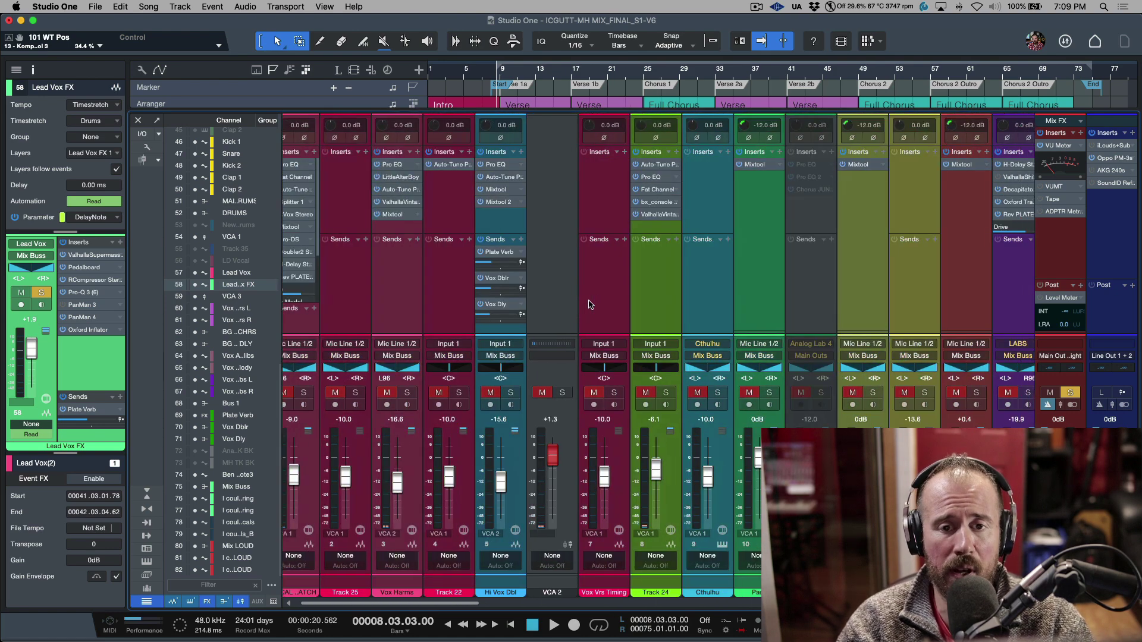
{"action": "scroll", "coordinate": [589, 304], "scroll_direction": "right", "scroll_amount": 2}
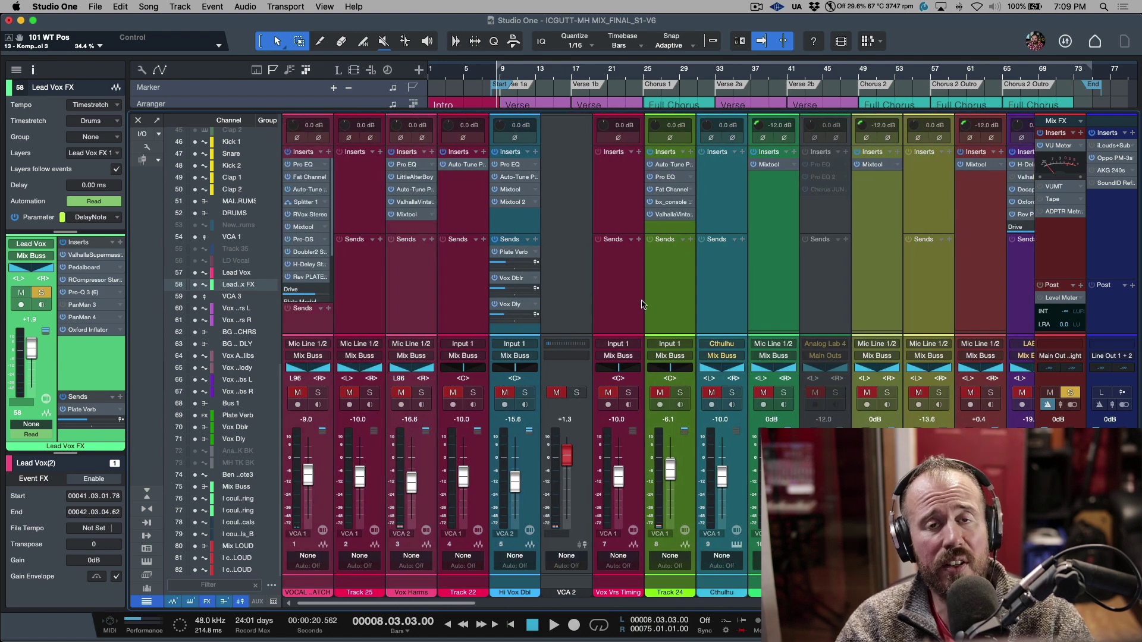
{"action": "scroll", "coordinate": [640, 305], "scroll_direction": "right", "scroll_amount": 12}
{"action": "scroll", "coordinate": [640, 304], "scroll_direction": "right", "scroll_amount": 20}
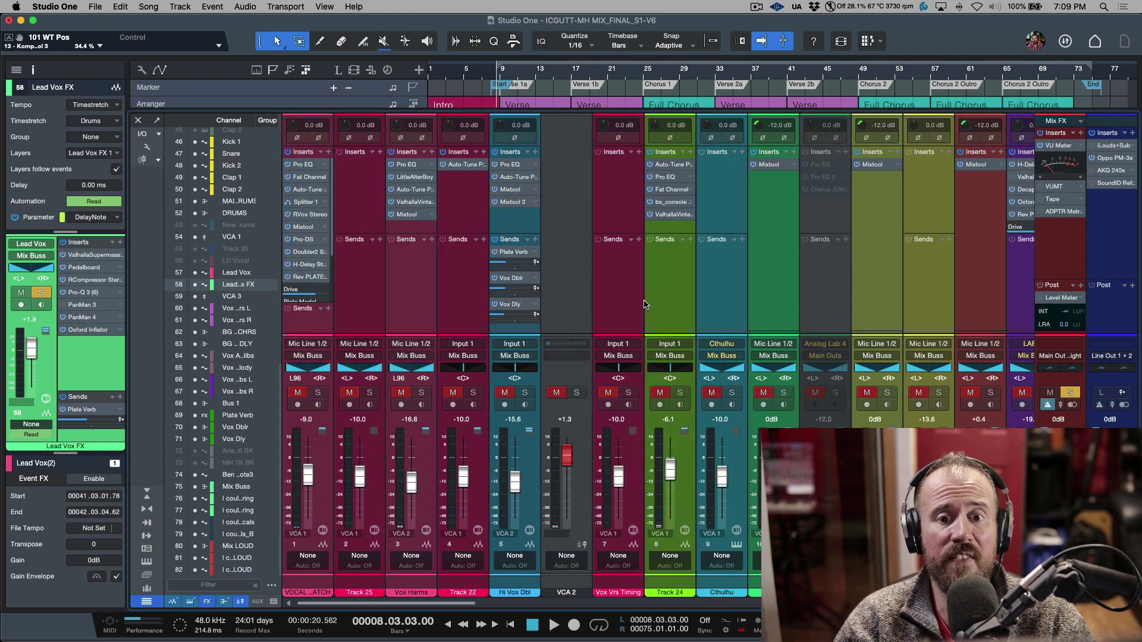
{"action": "scroll", "coordinate": [644, 304], "scroll_direction": "right", "scroll_amount": 10}
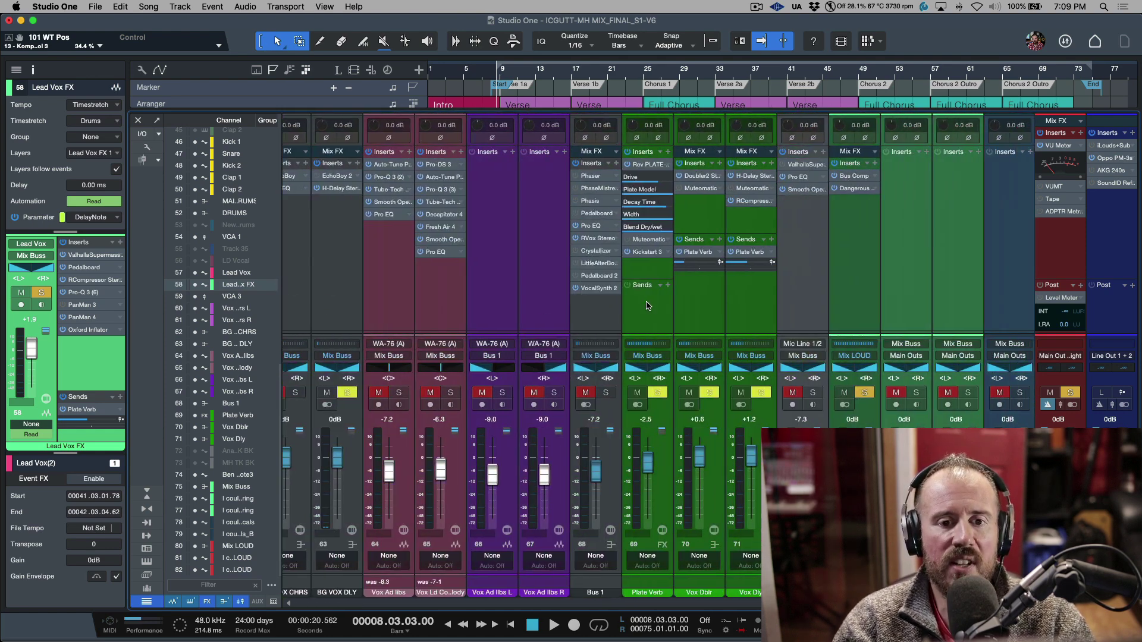
Hide the console, solo the MH Mix_V1.0d_For Mastering track, and play it briefly with its event selected
{"action": "key", "text": "F3"}
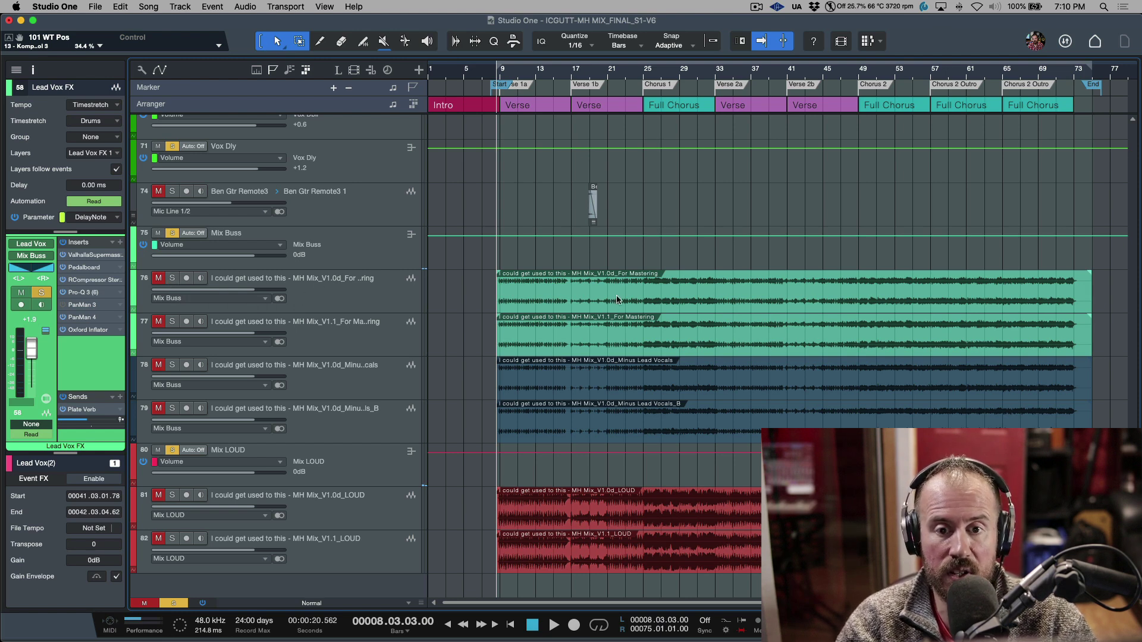
{"action": "left_click", "coordinate": [172, 278]}
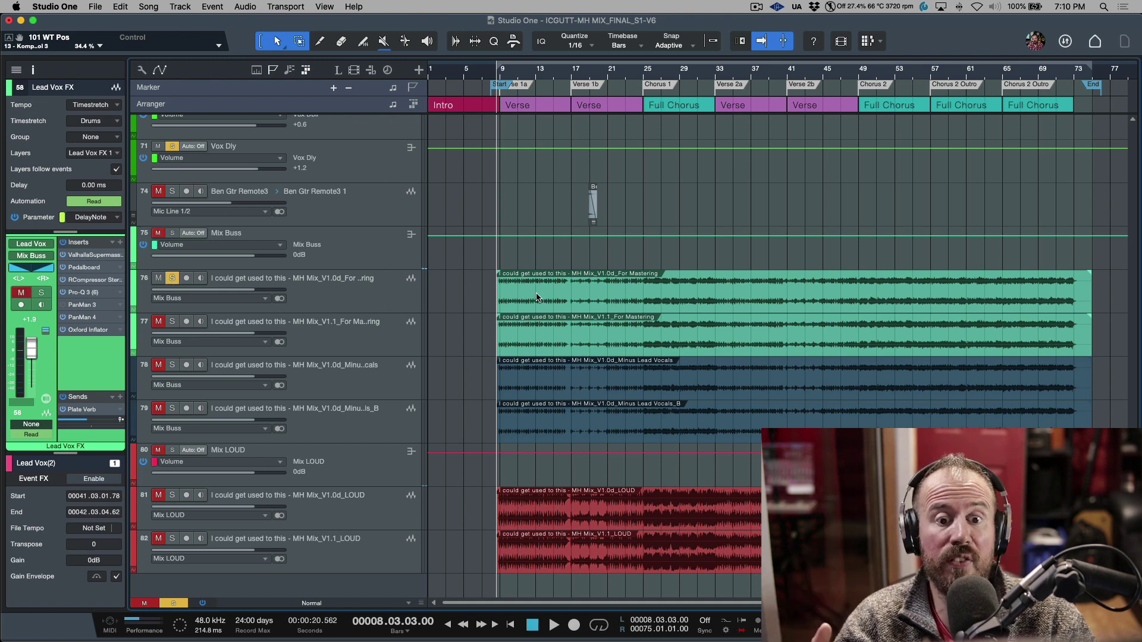
{"action": "key", "text": "space"}
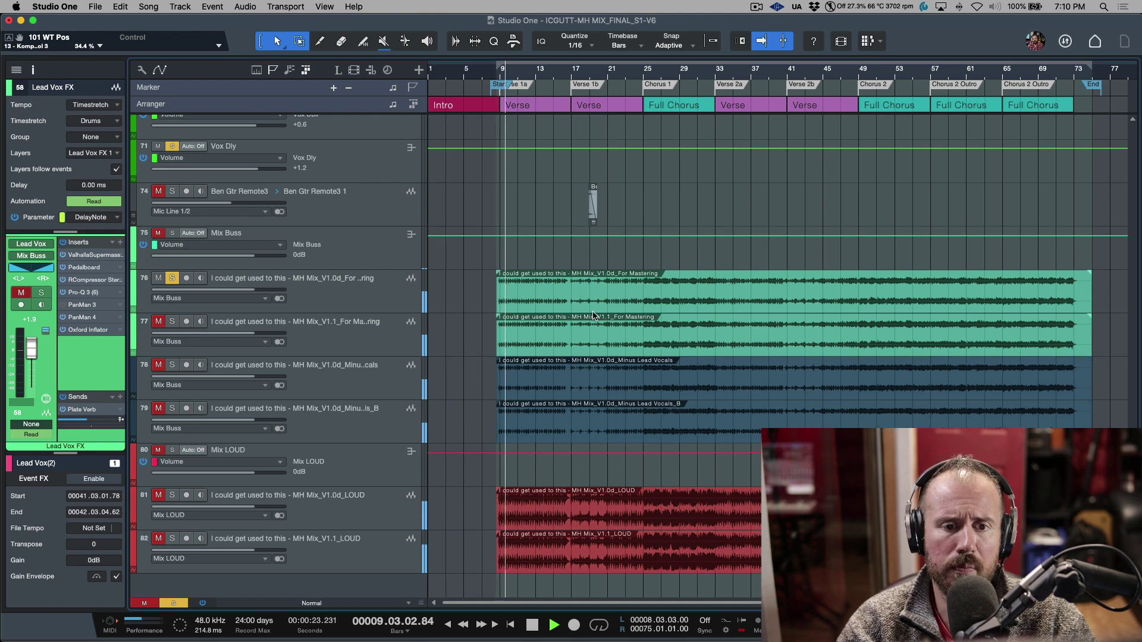
{"action": "left_click", "coordinate": [382, 301]}
{"action": "key", "text": "space"}
{"action": "left_click", "coordinate": [605, 310]}
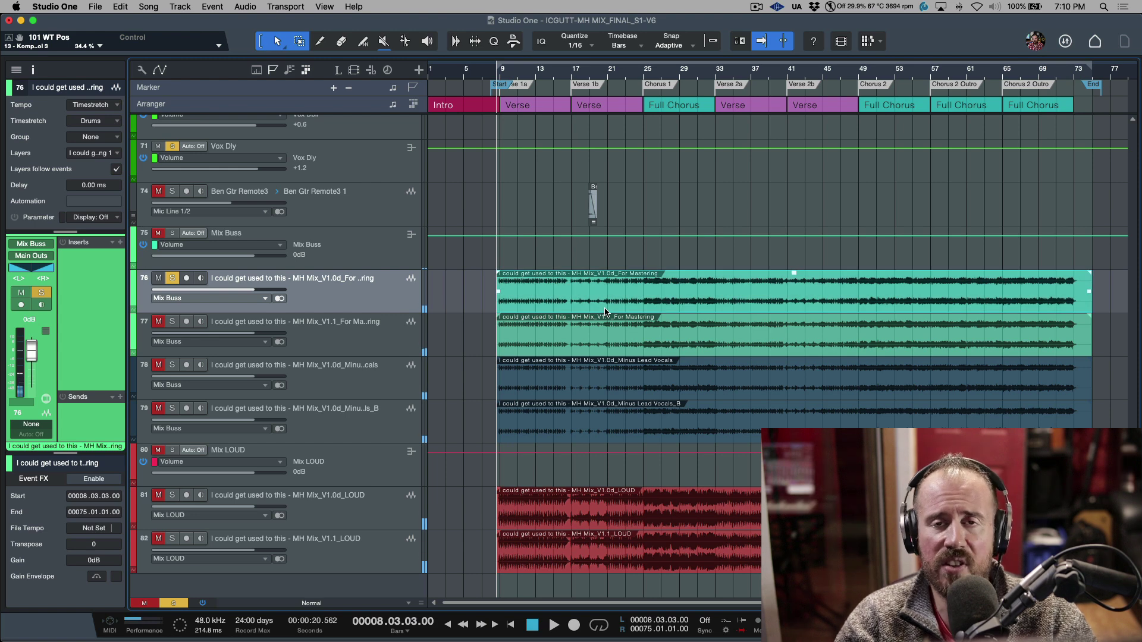